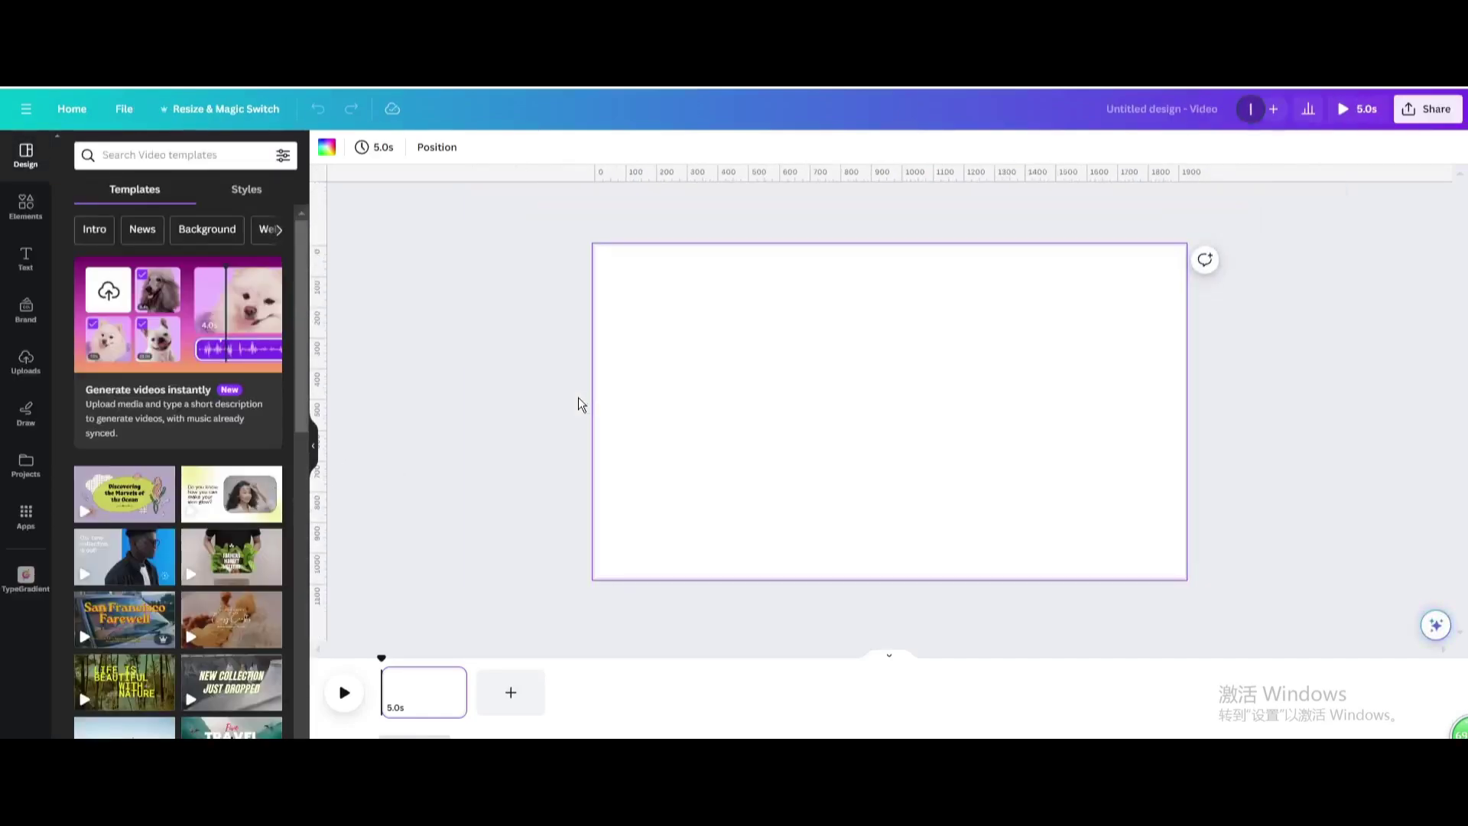
Search Elements for 'kitchen' and add the flat kitchen illustration from Graphics to page 1.
click(25, 205)
click(179, 155)
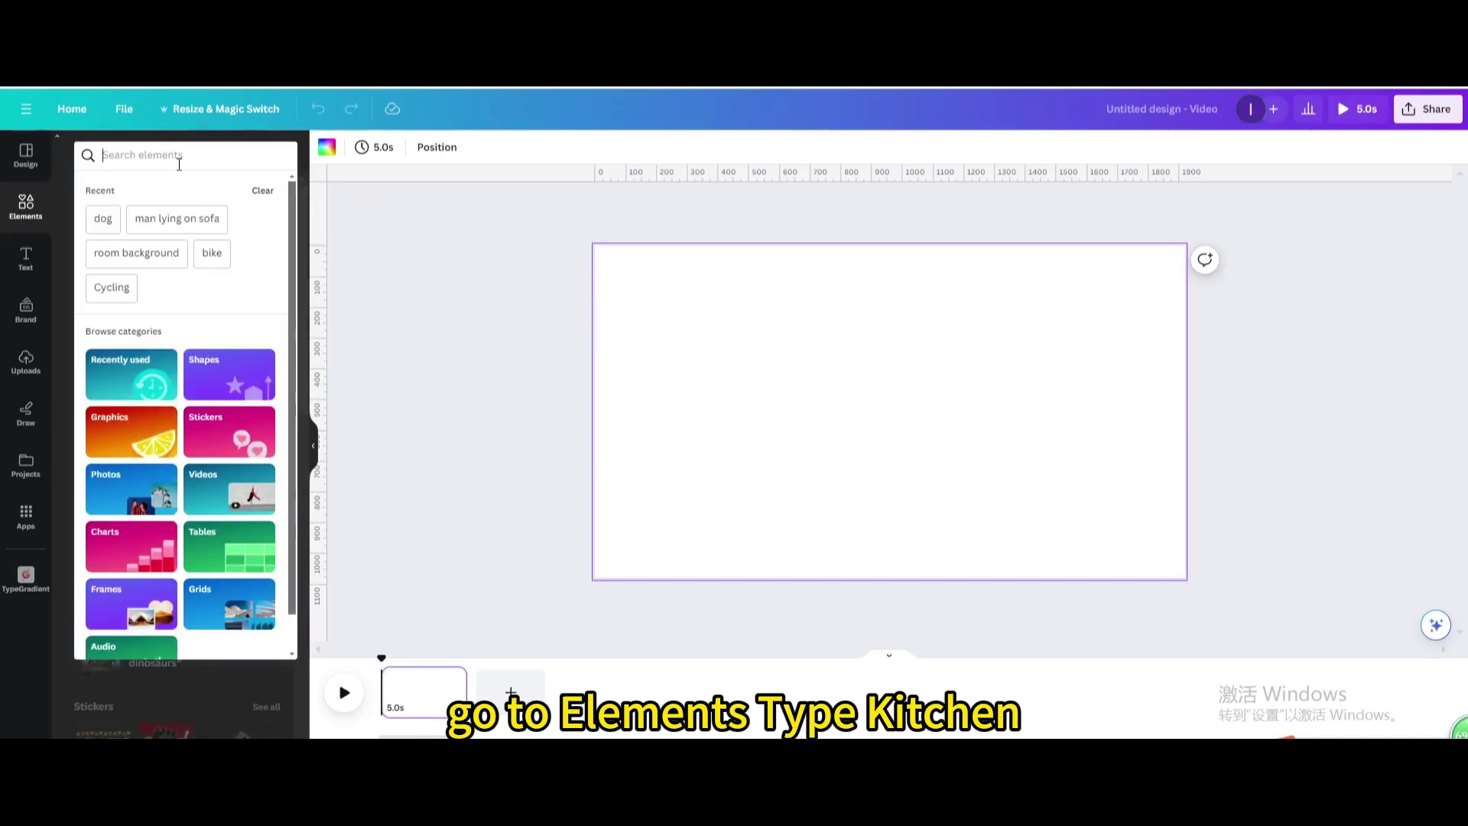
text(ki)
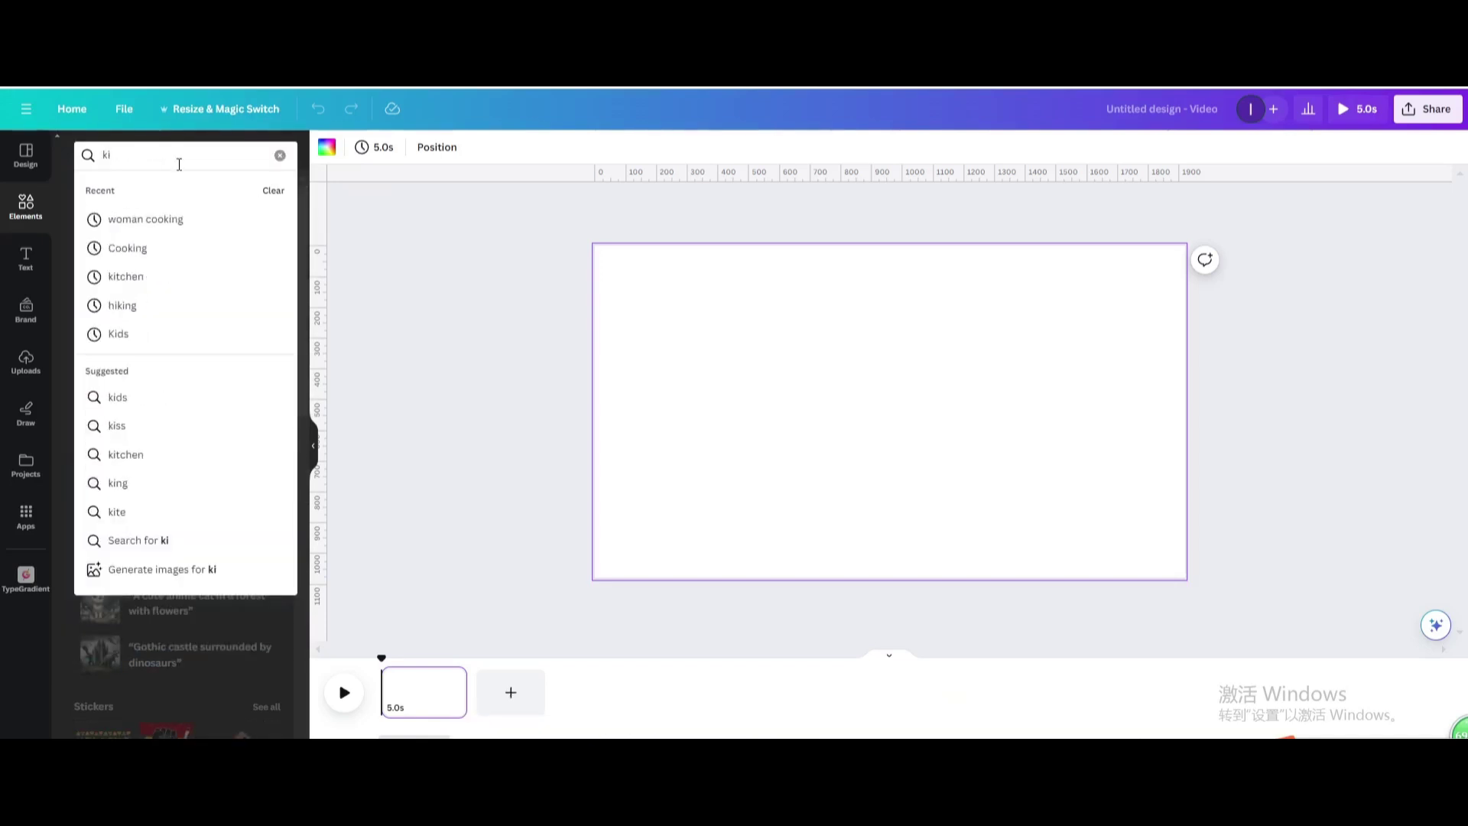
click(189, 275)
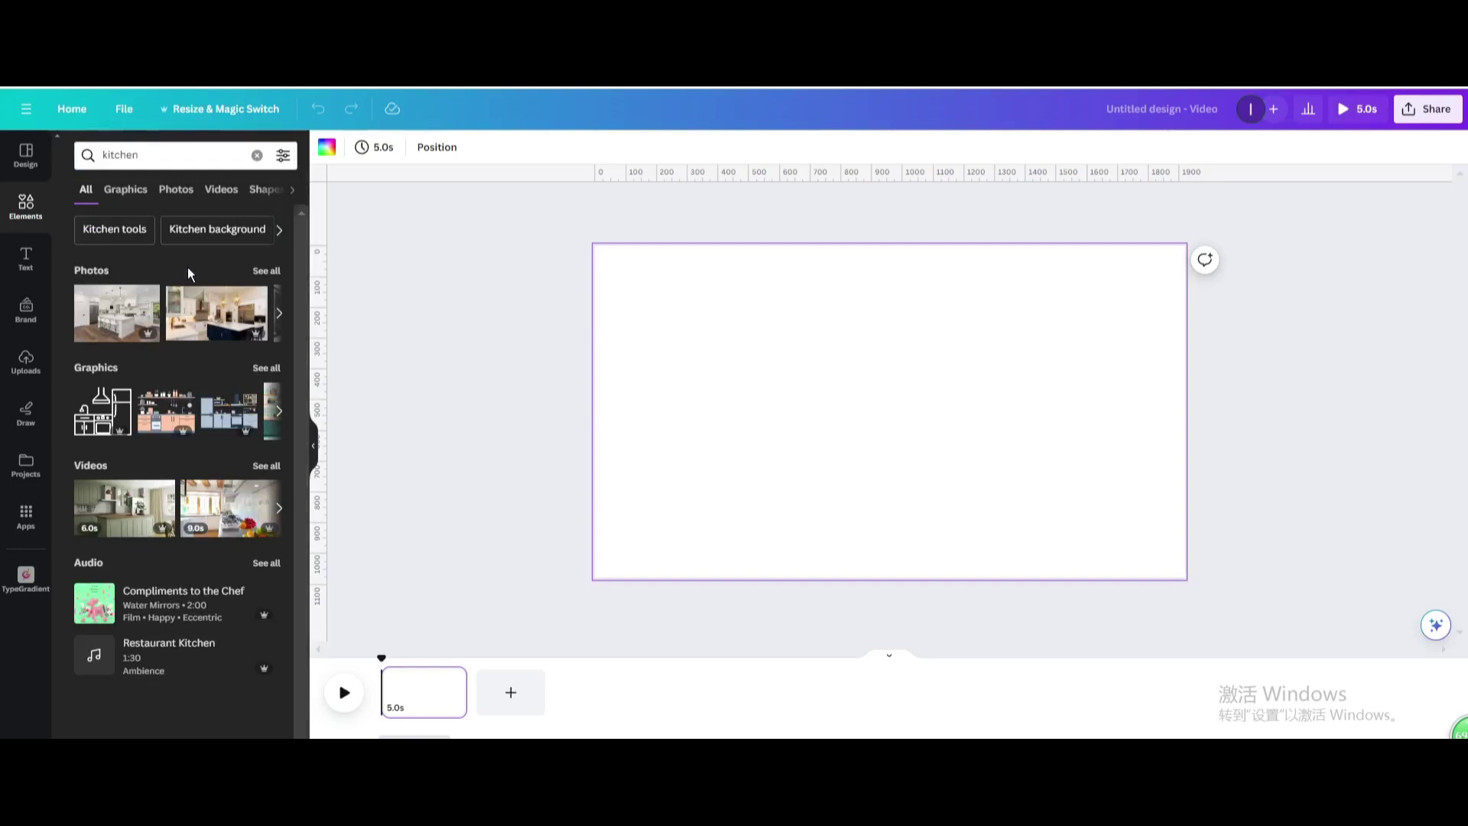
click(138, 192)
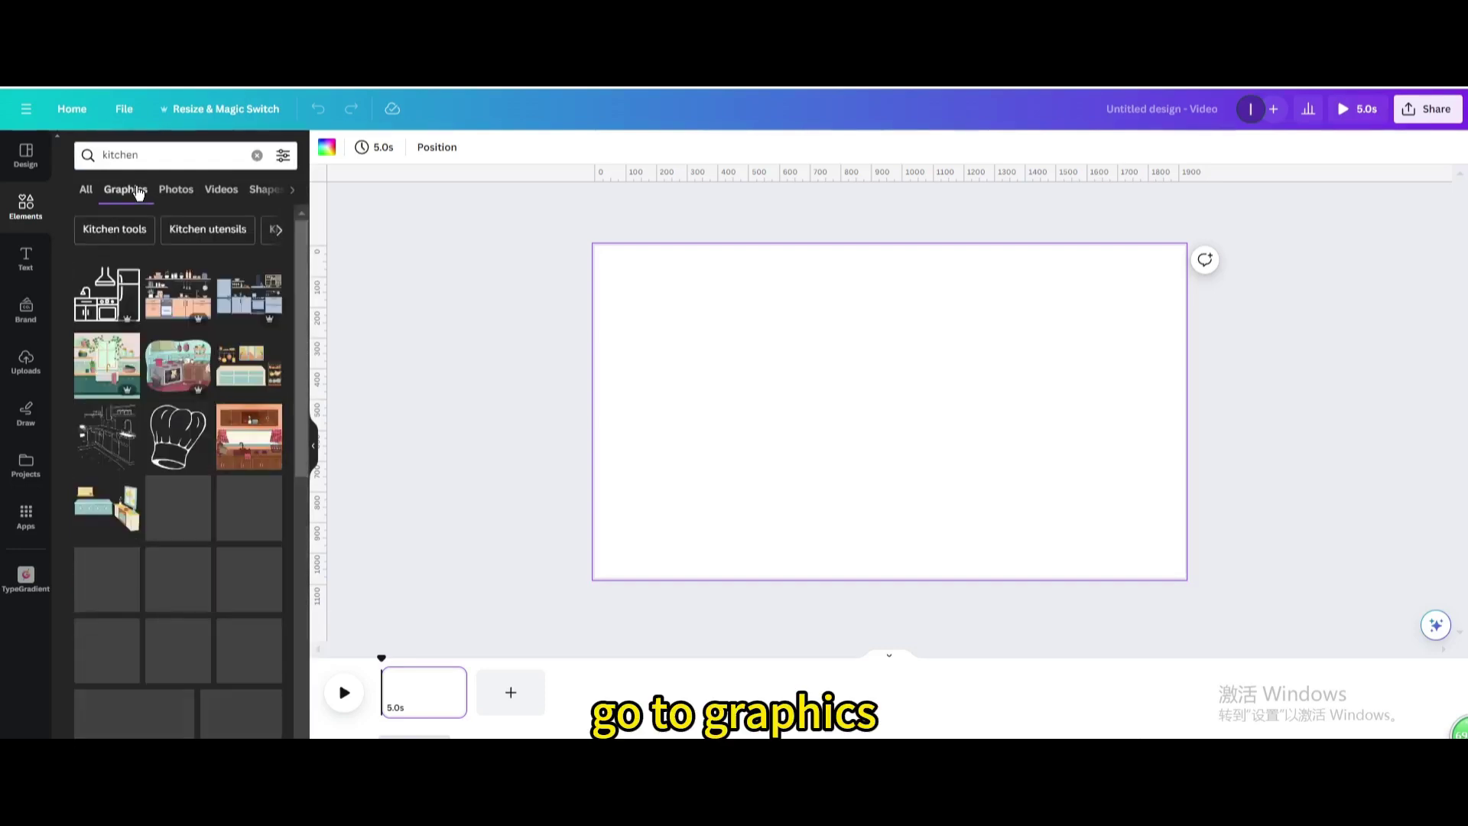
click(161, 293)
Enlarge and reposition the kitchen illustration so it covers the whole page.
drag(787, 374, 667, 345)
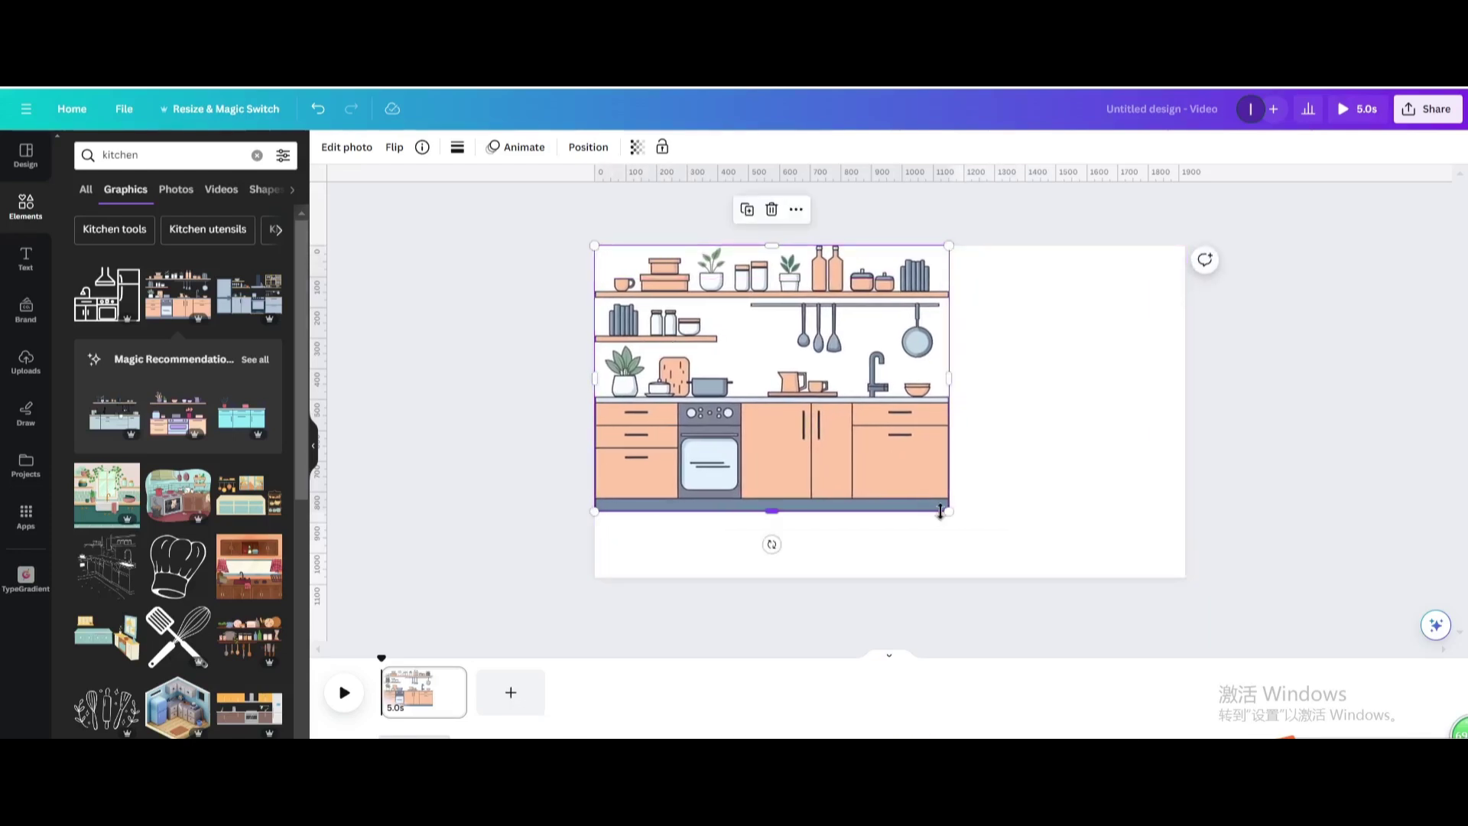
drag(947, 511, 1220, 565)
drag(1077, 478, 1118, 455)
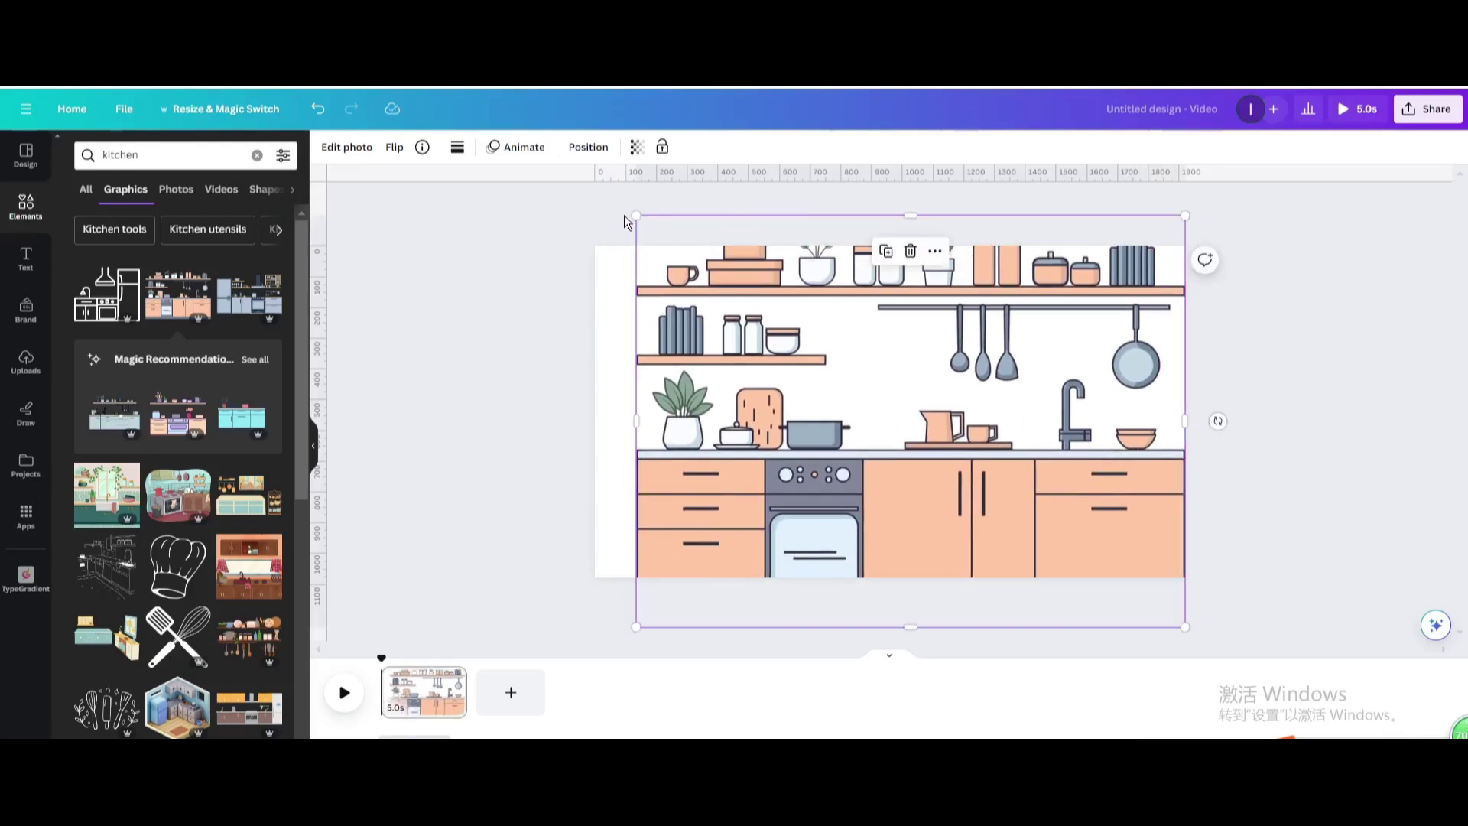
drag(635, 216, 566, 228)
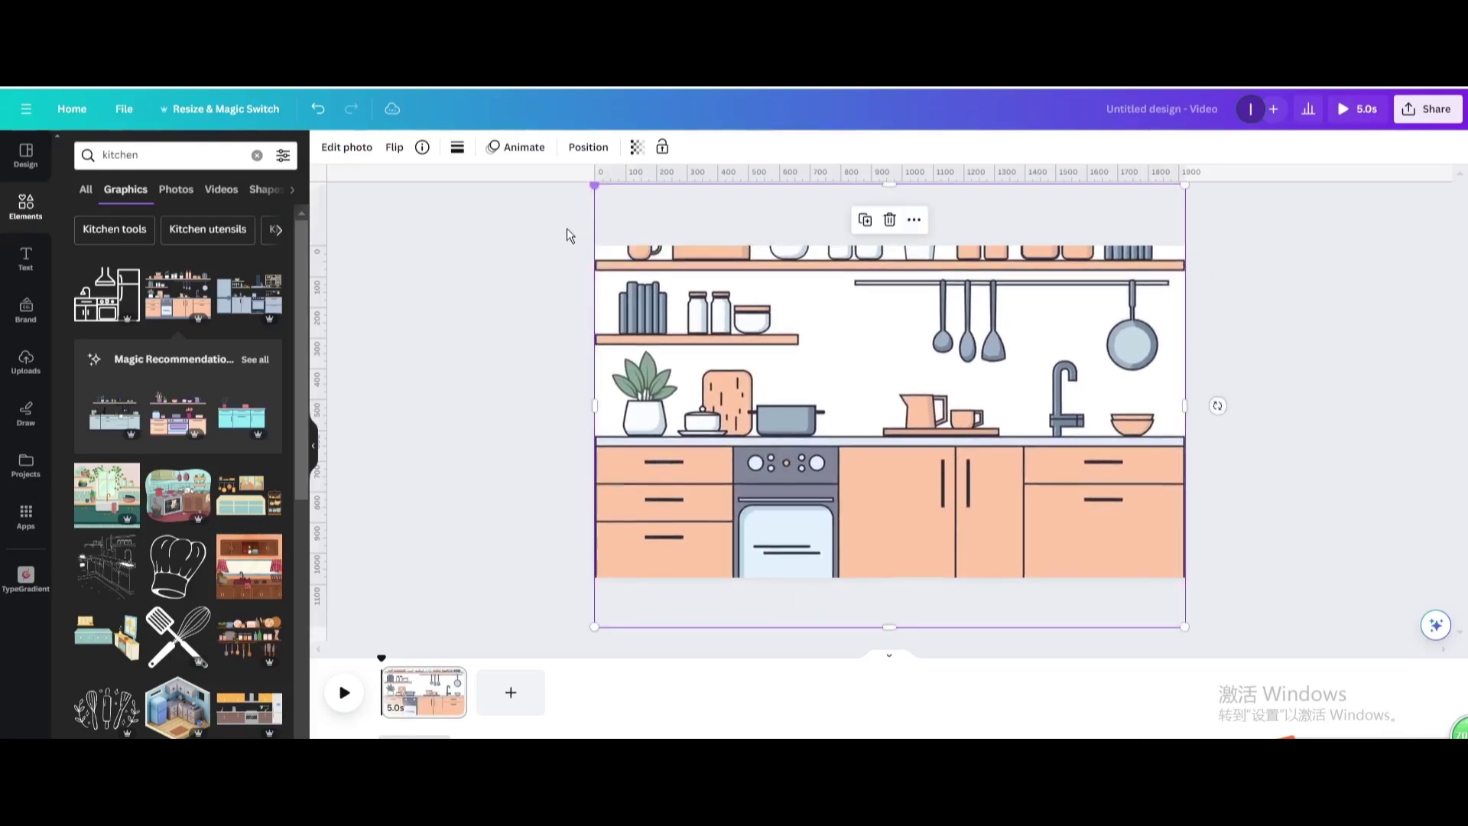
Search Graphics for 'woman cooking', filter to Animated, and add the cooking woman.
click(257, 156)
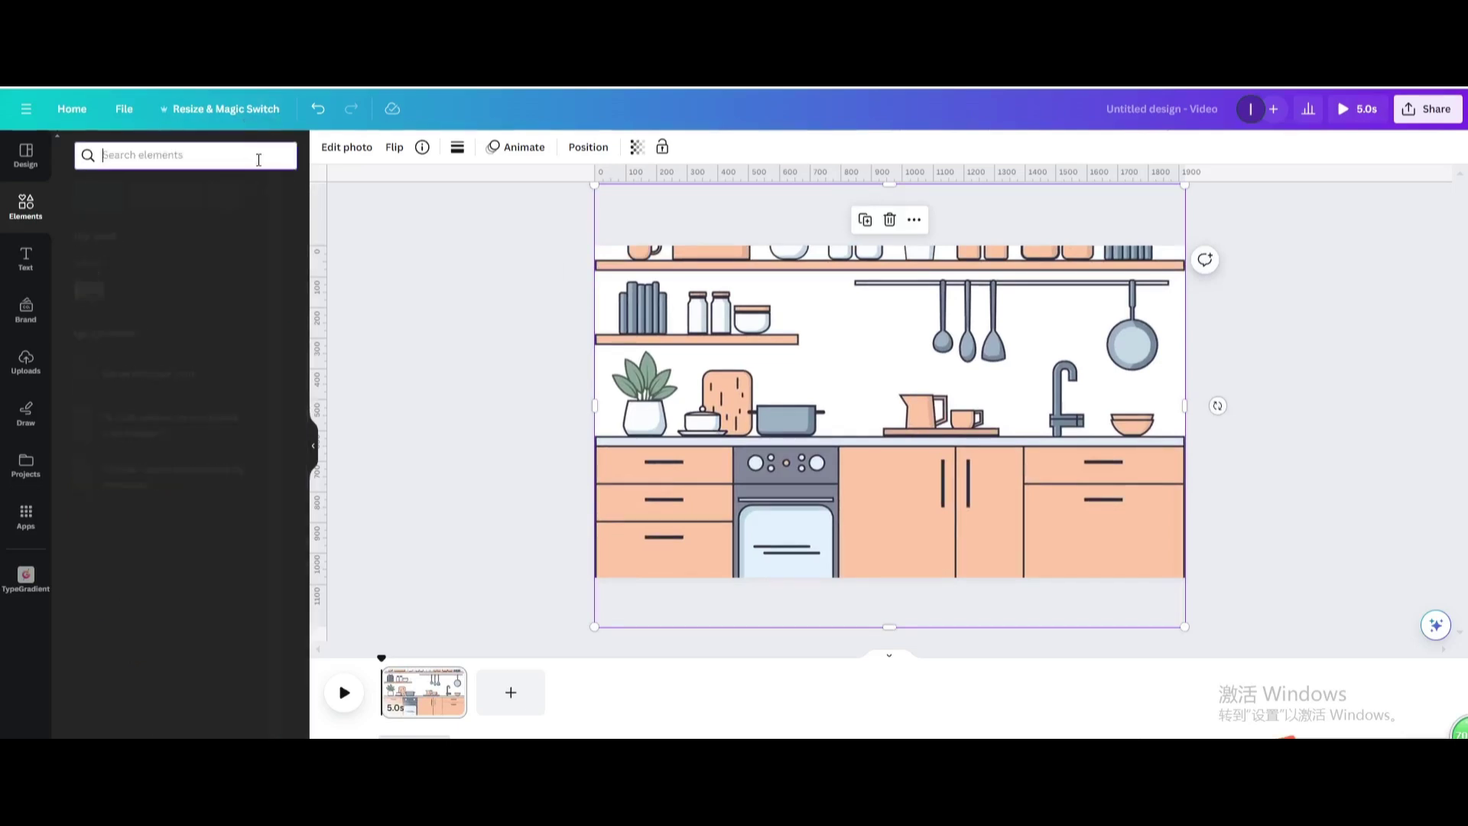
click(214, 156)
text(wom)
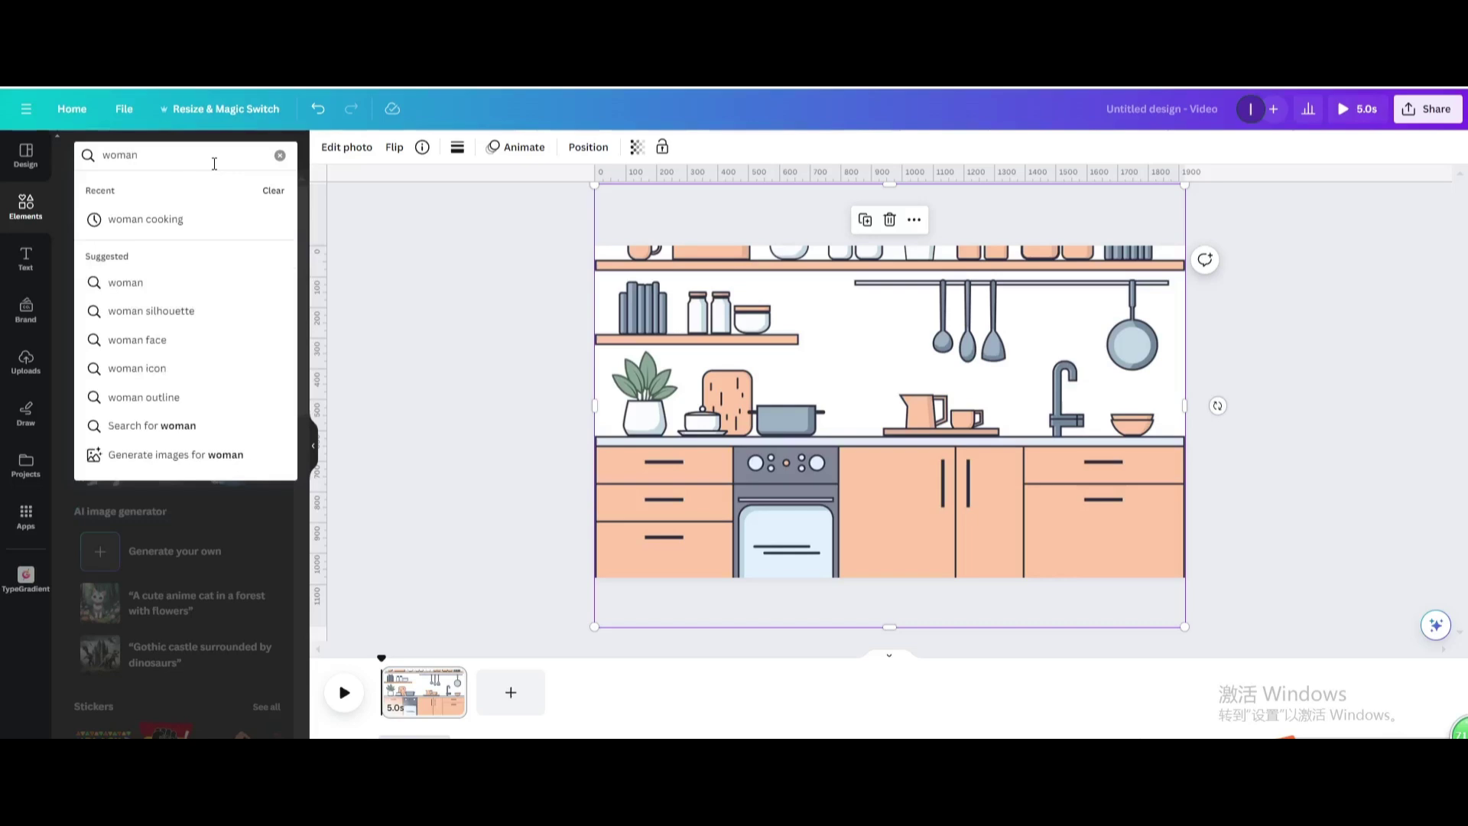
text(an)
click(205, 220)
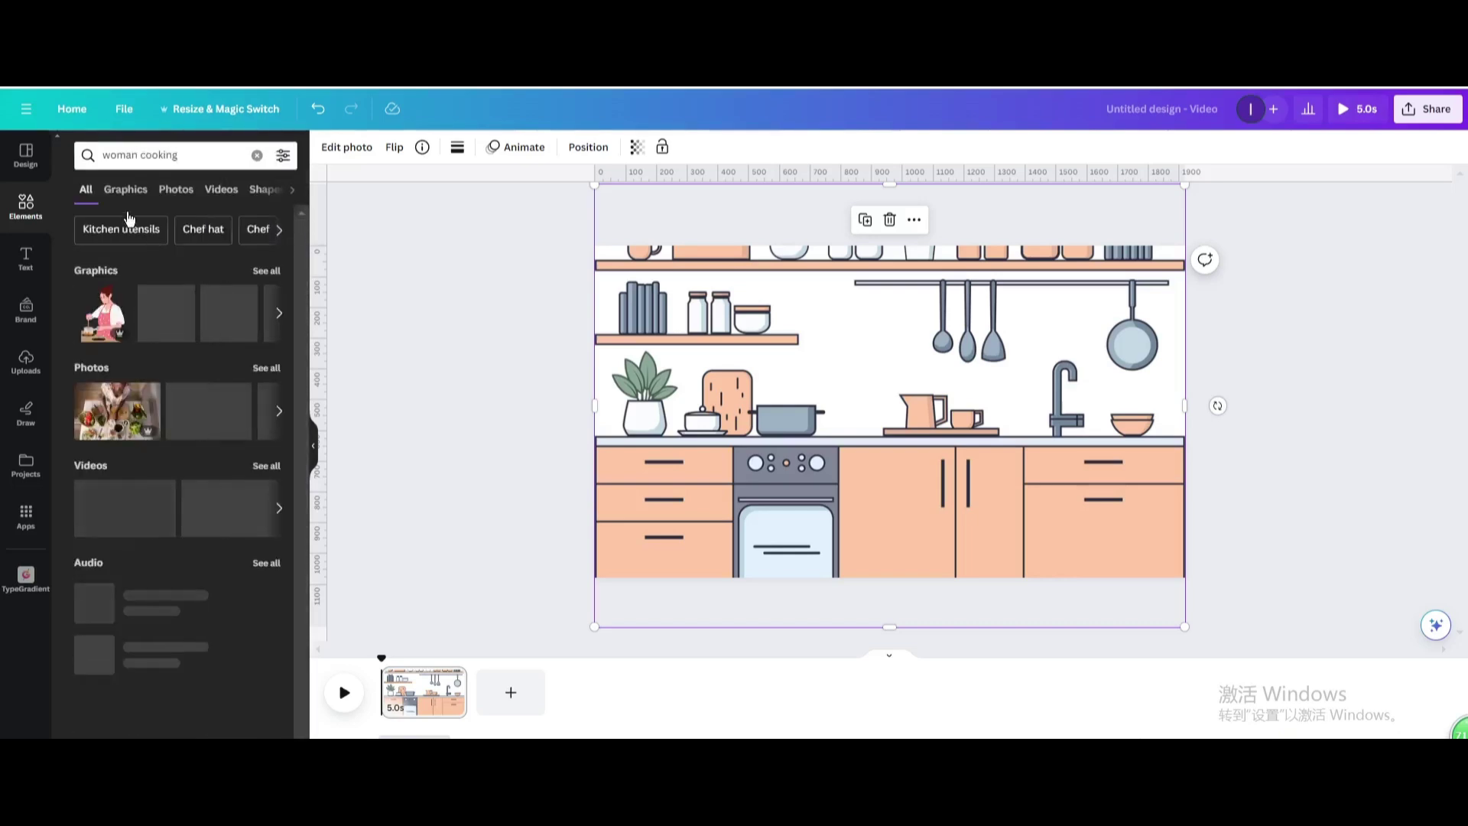
click(125, 190)
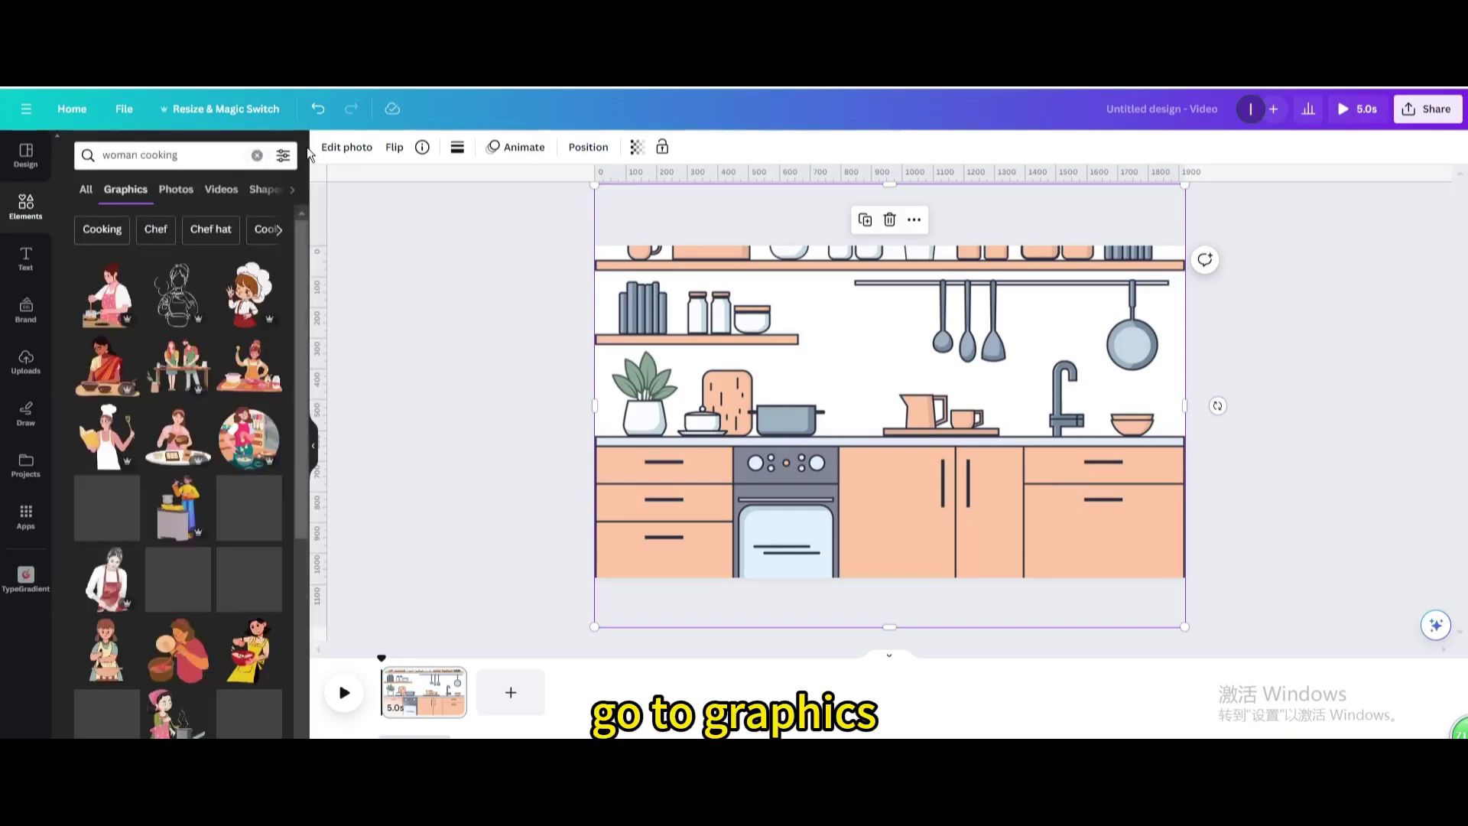
click(284, 156)
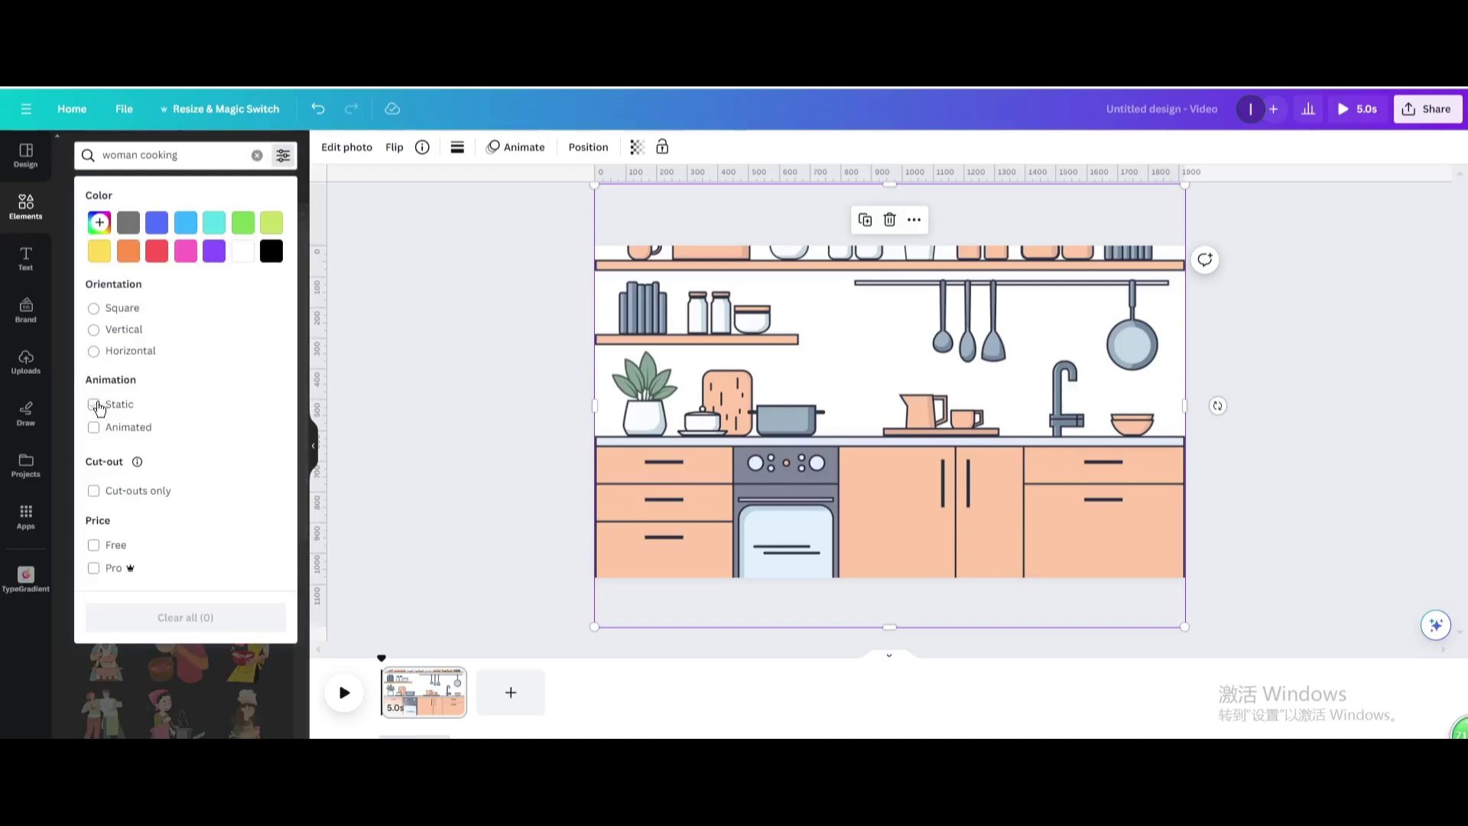
click(343, 269)
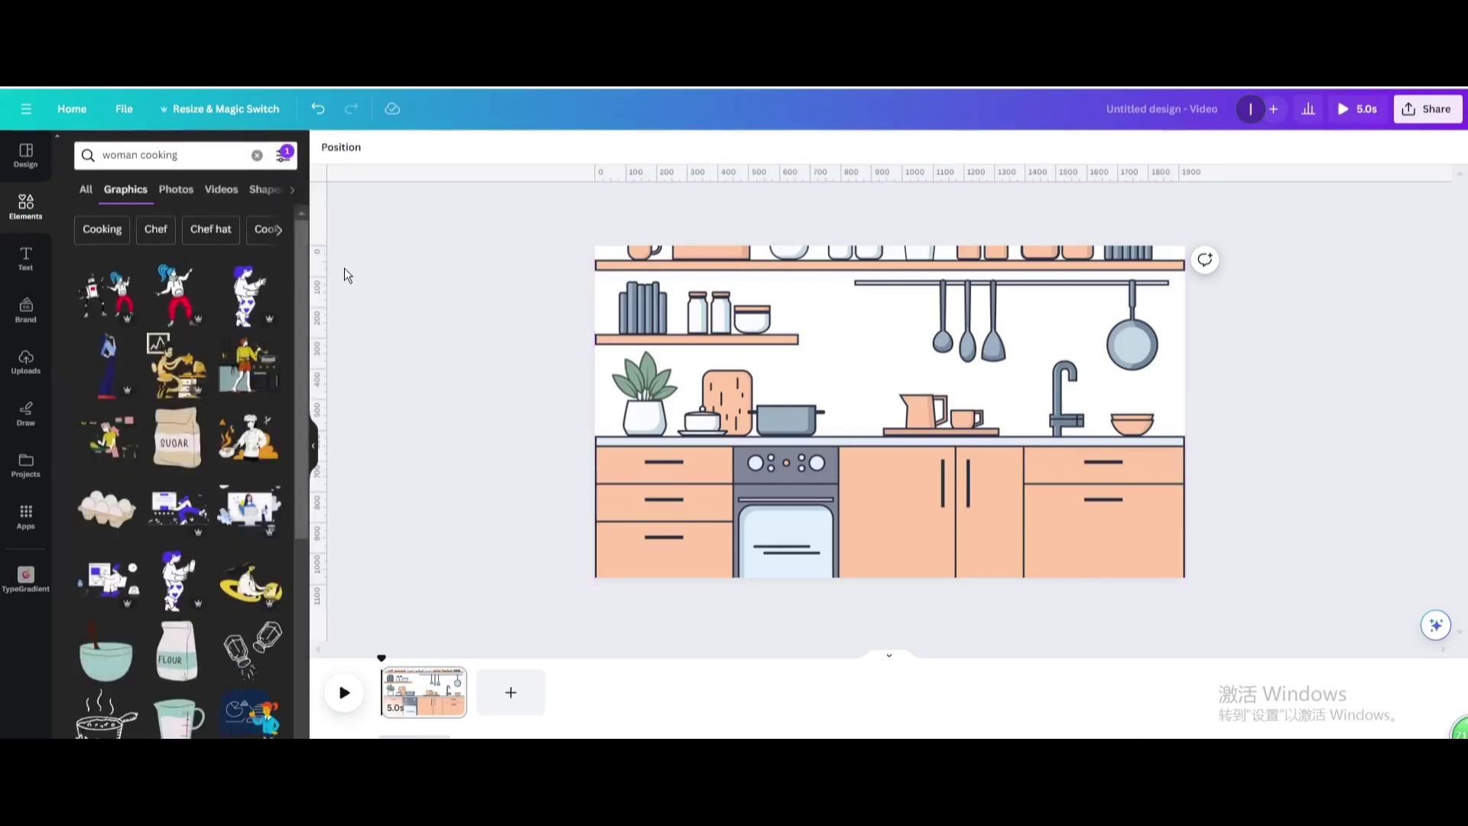
click(250, 366)
Resize the cooking woman and position her on the floor in front of the stove.
drag(909, 433, 871, 477)
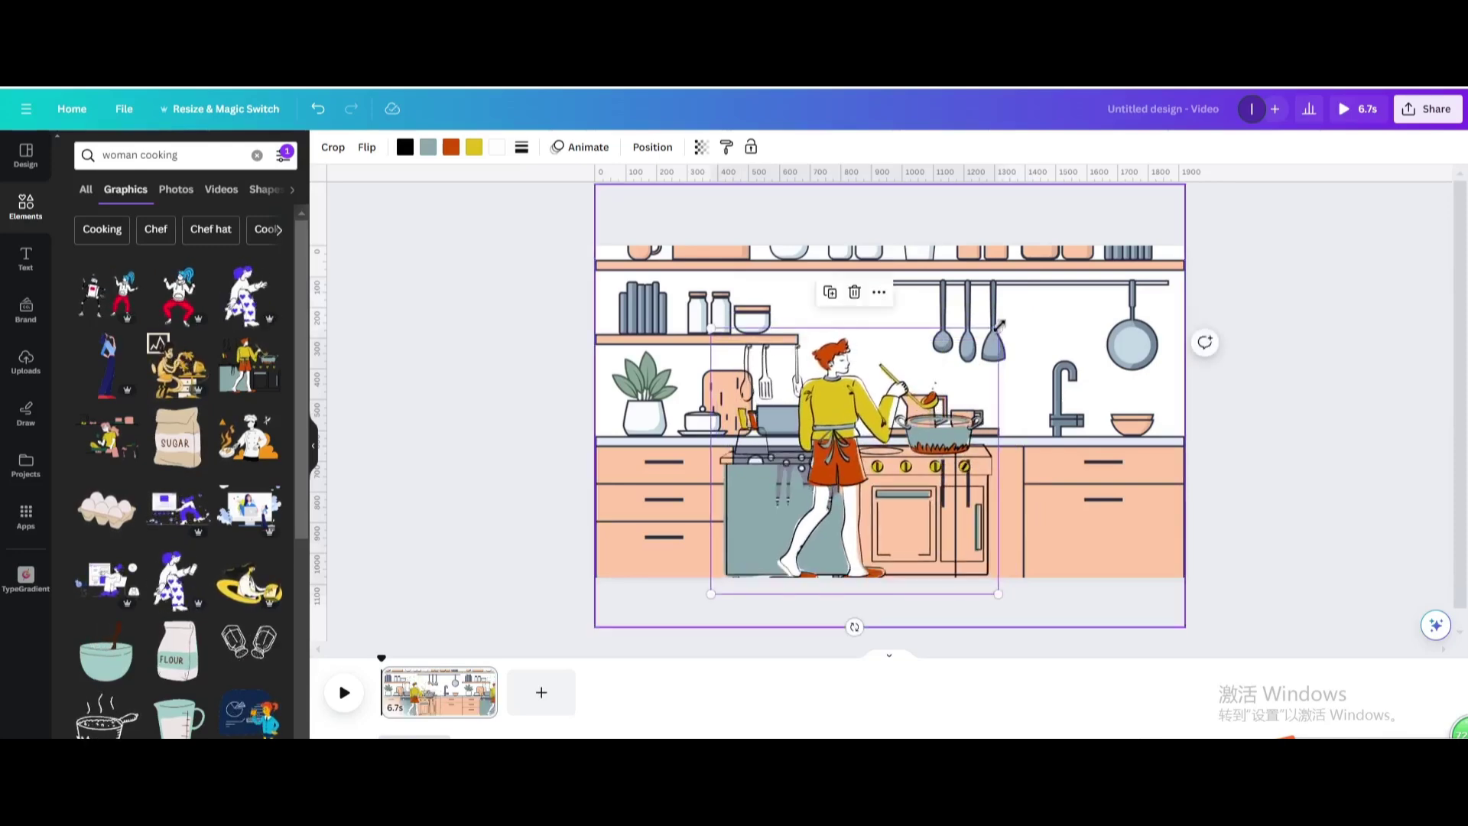
drag(999, 325, 1034, 296)
drag(894, 403, 809, 407)
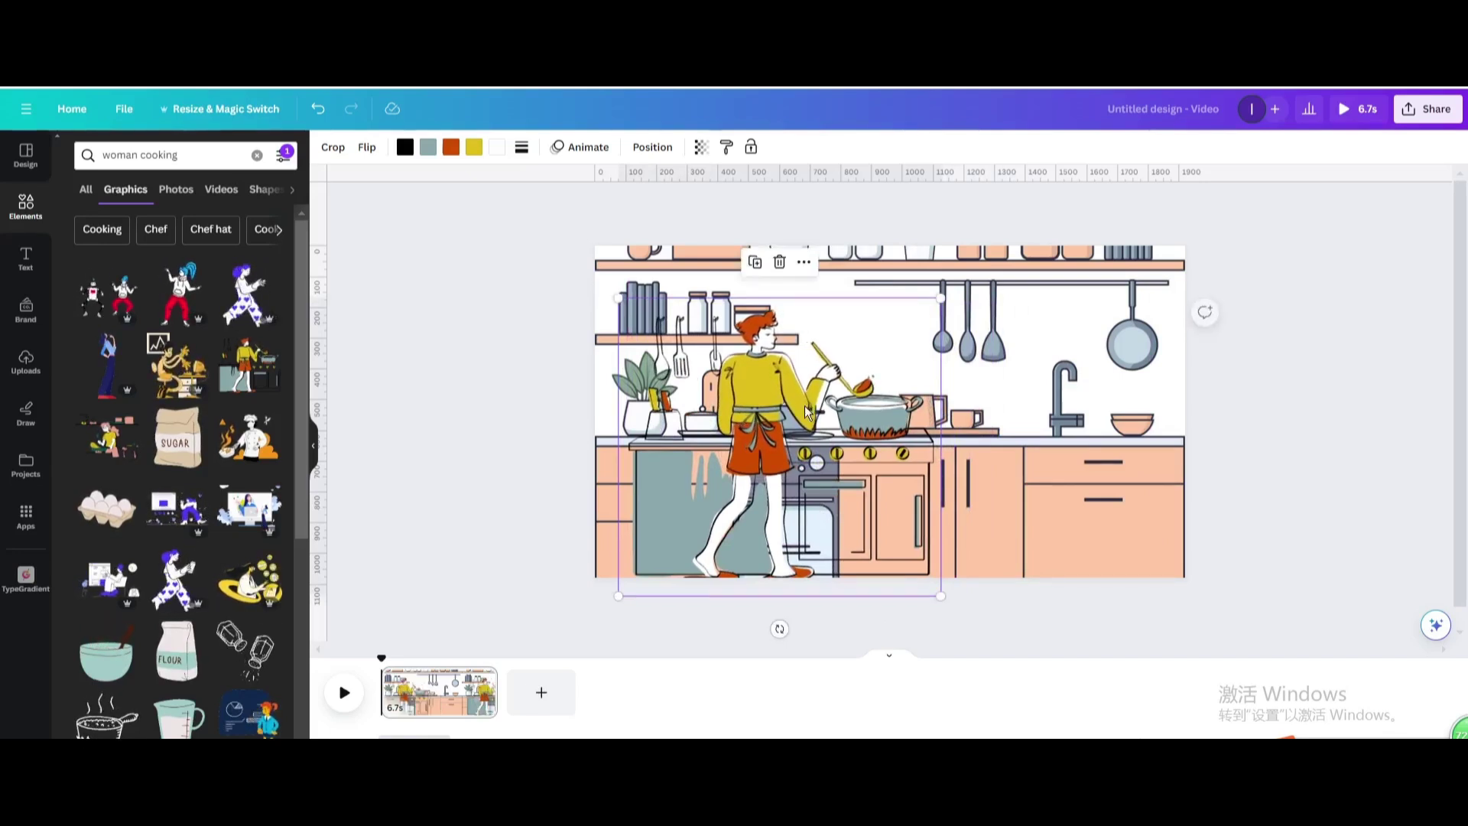
drag(940, 298, 927, 310)
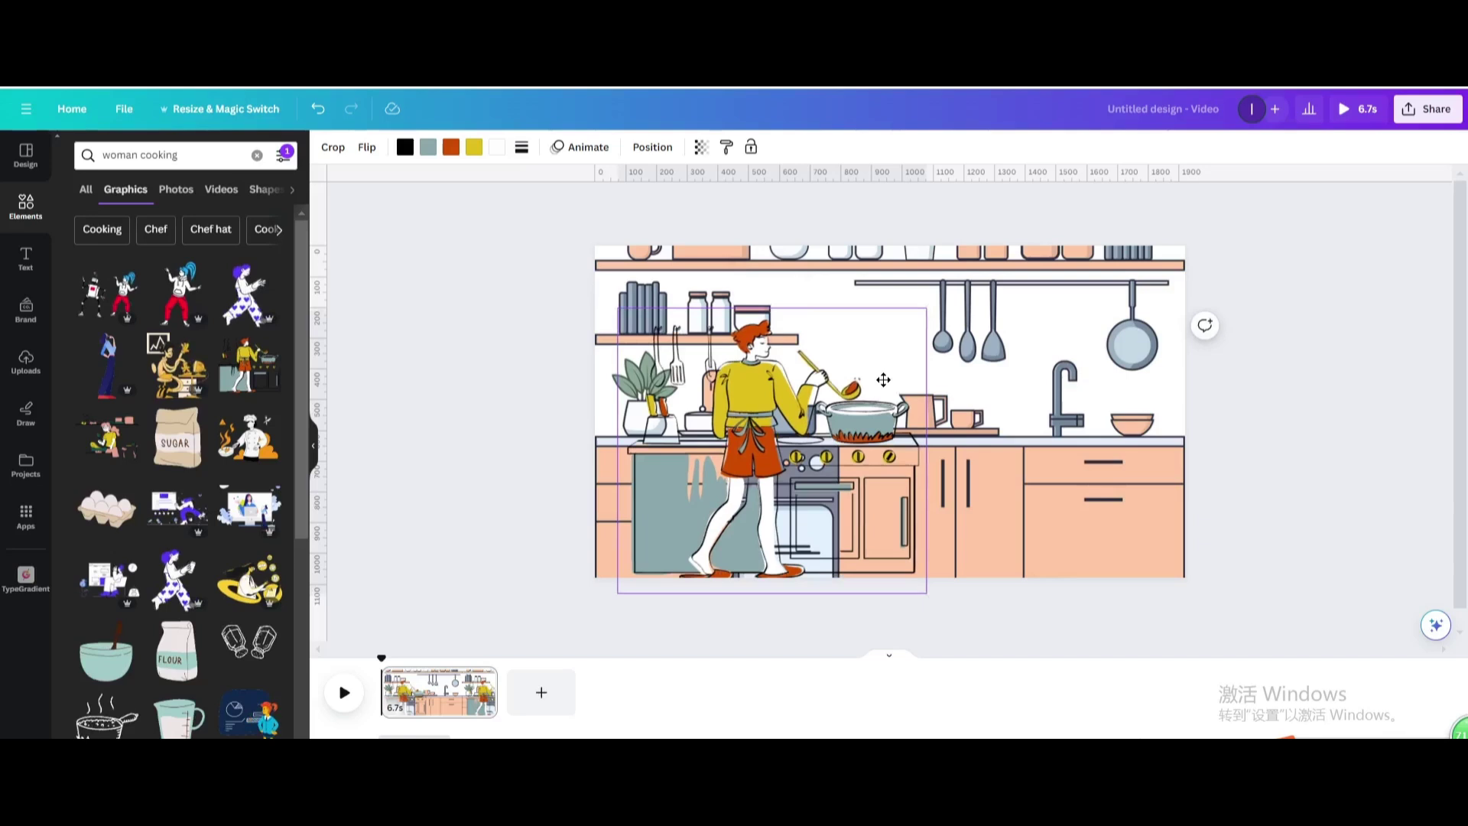
drag(883, 380, 881, 370)
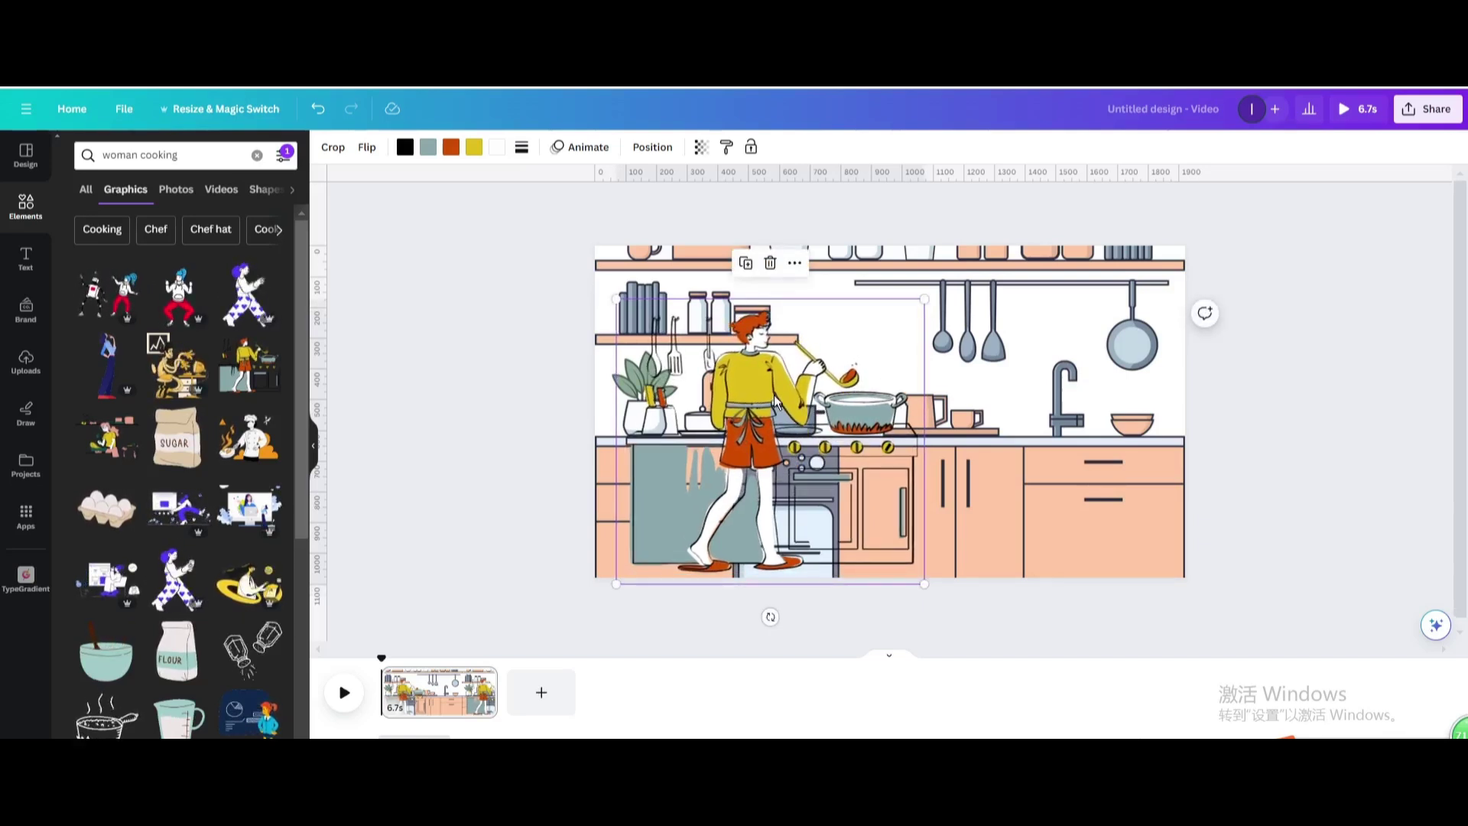
drag(784, 403, 783, 406)
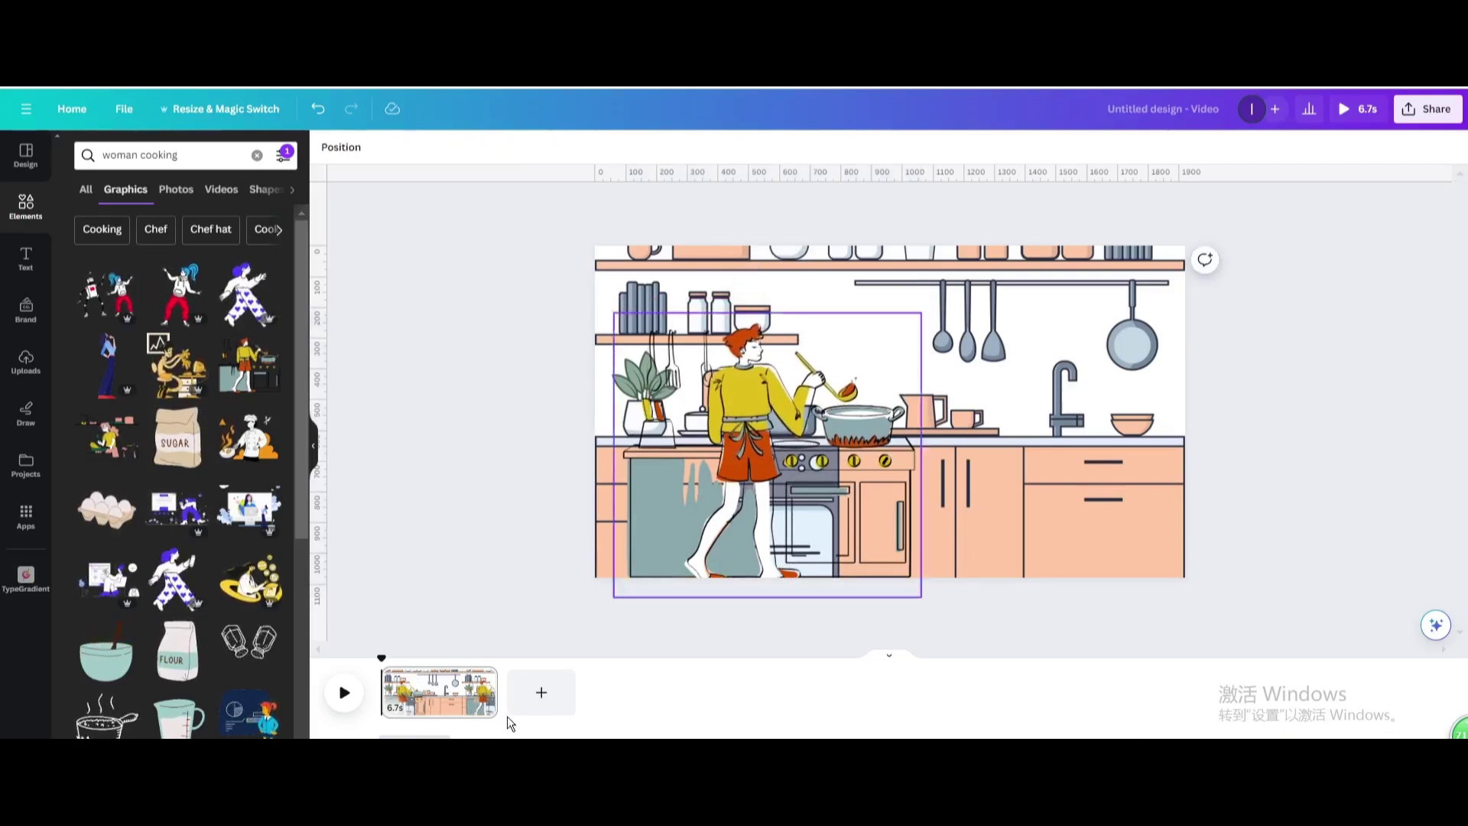
Add a second page and insert the garden fence graphic from a 'garden' search.
click(529, 697)
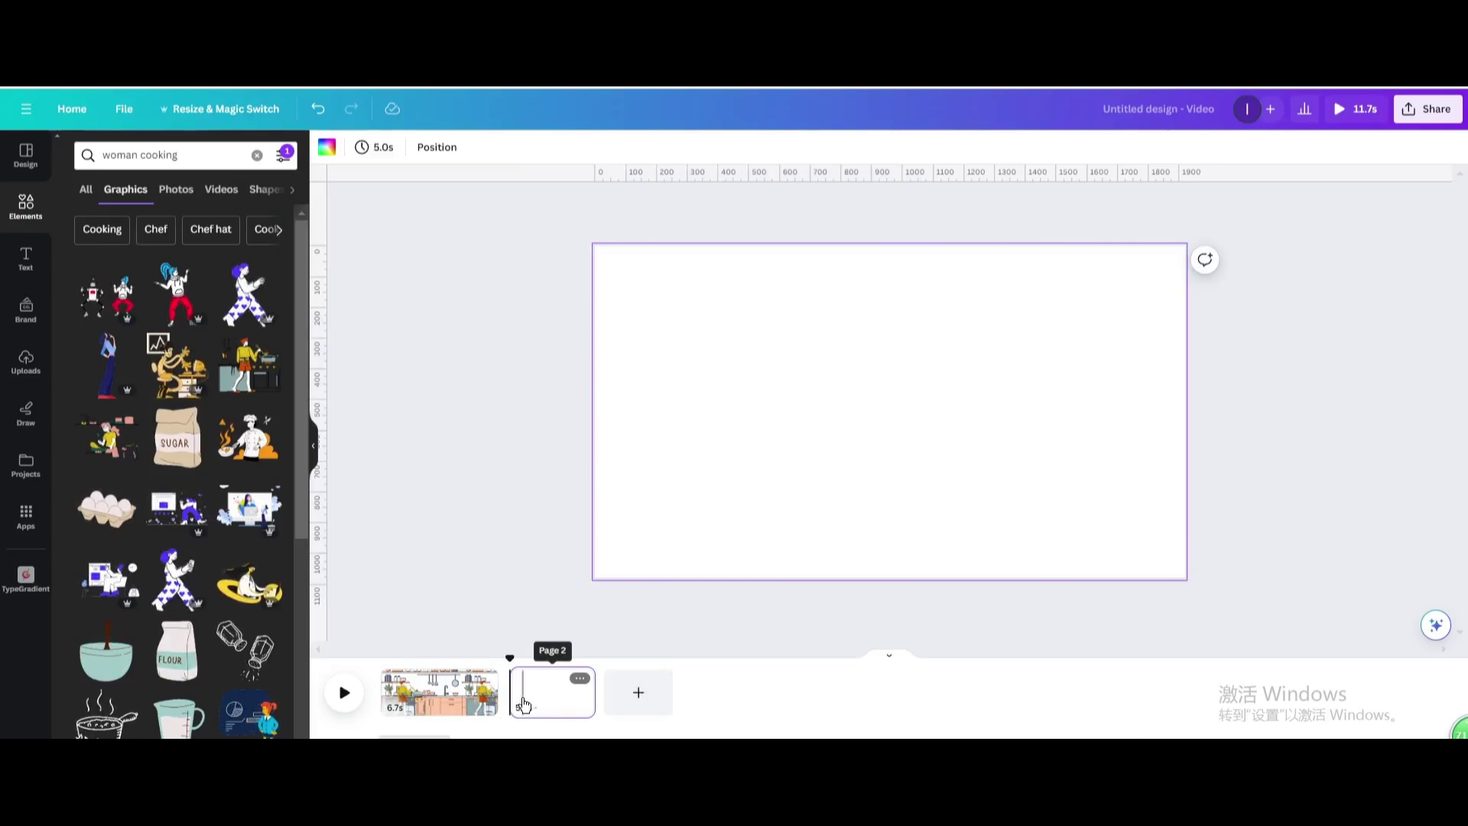
click(257, 155)
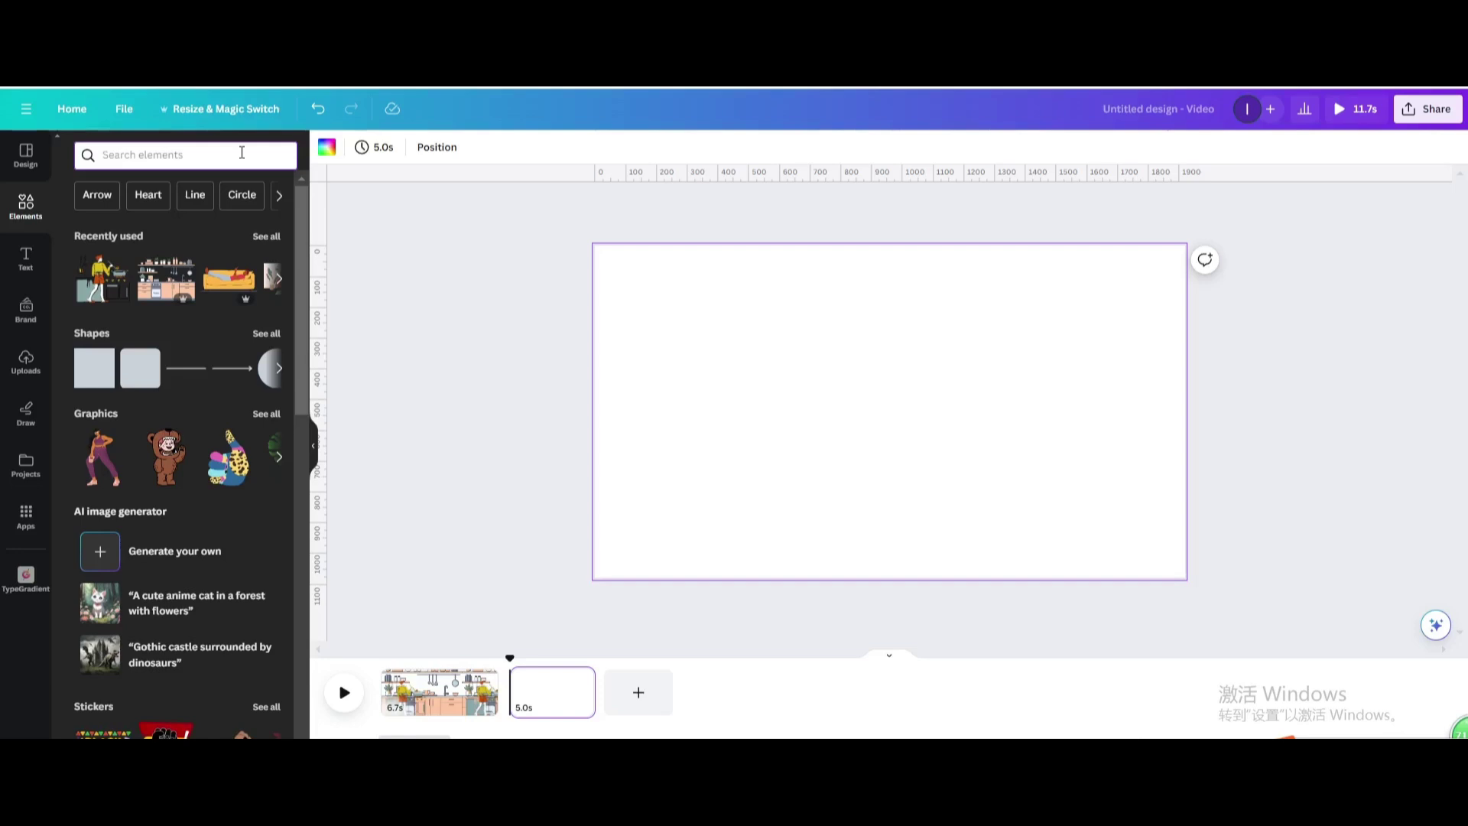
text(ga)
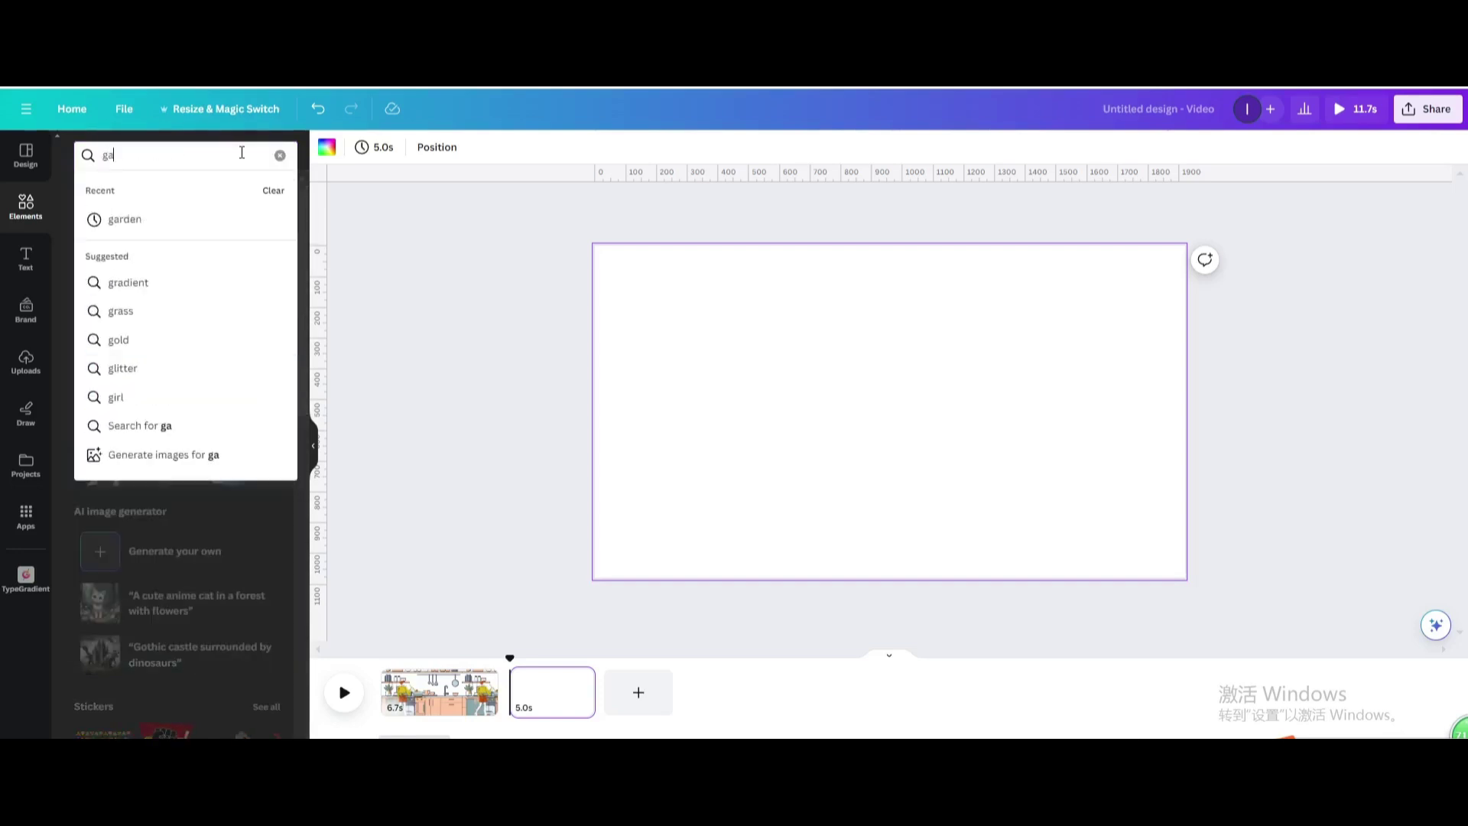
click(184, 219)
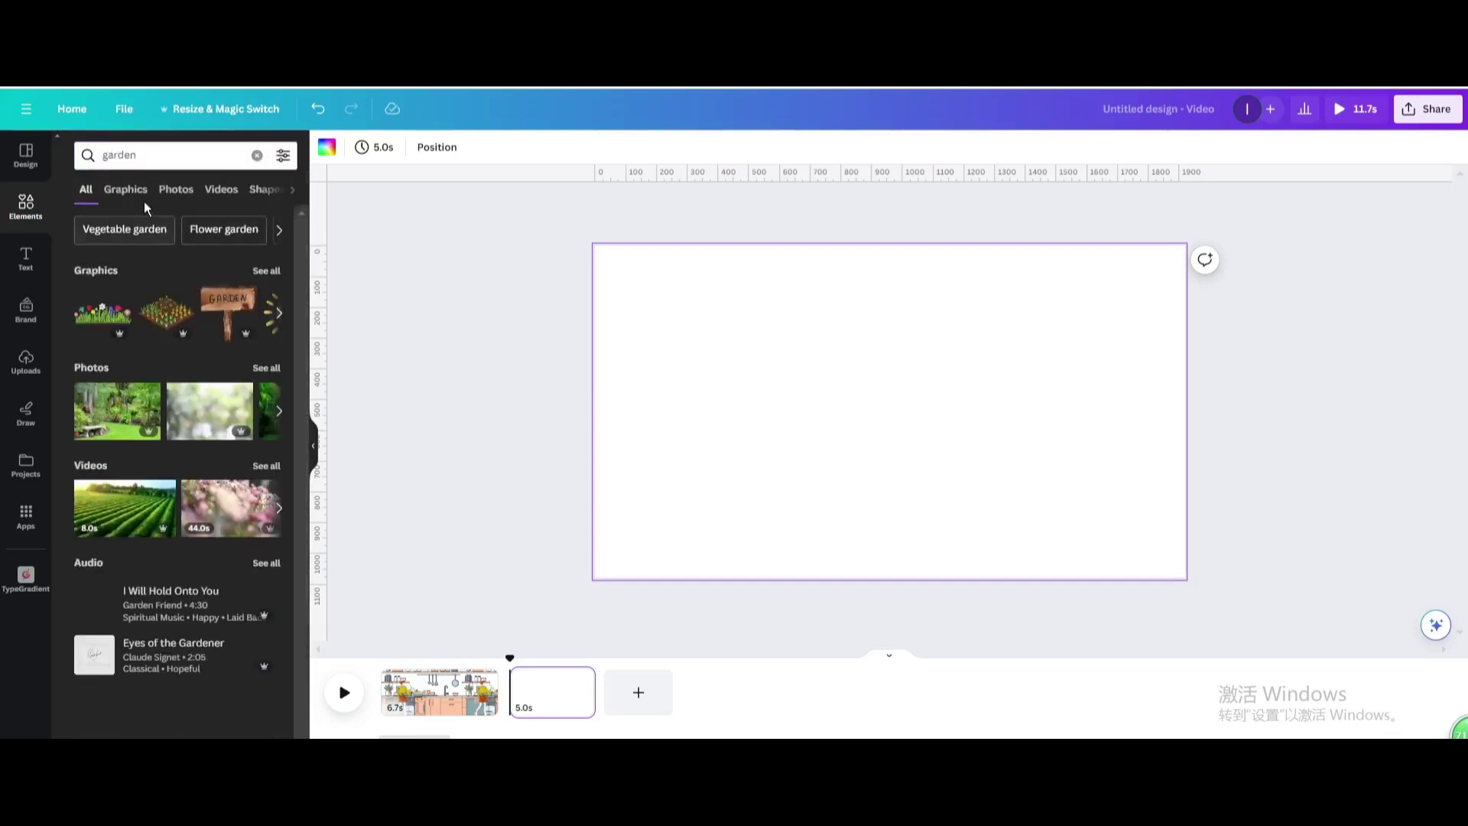
click(127, 191)
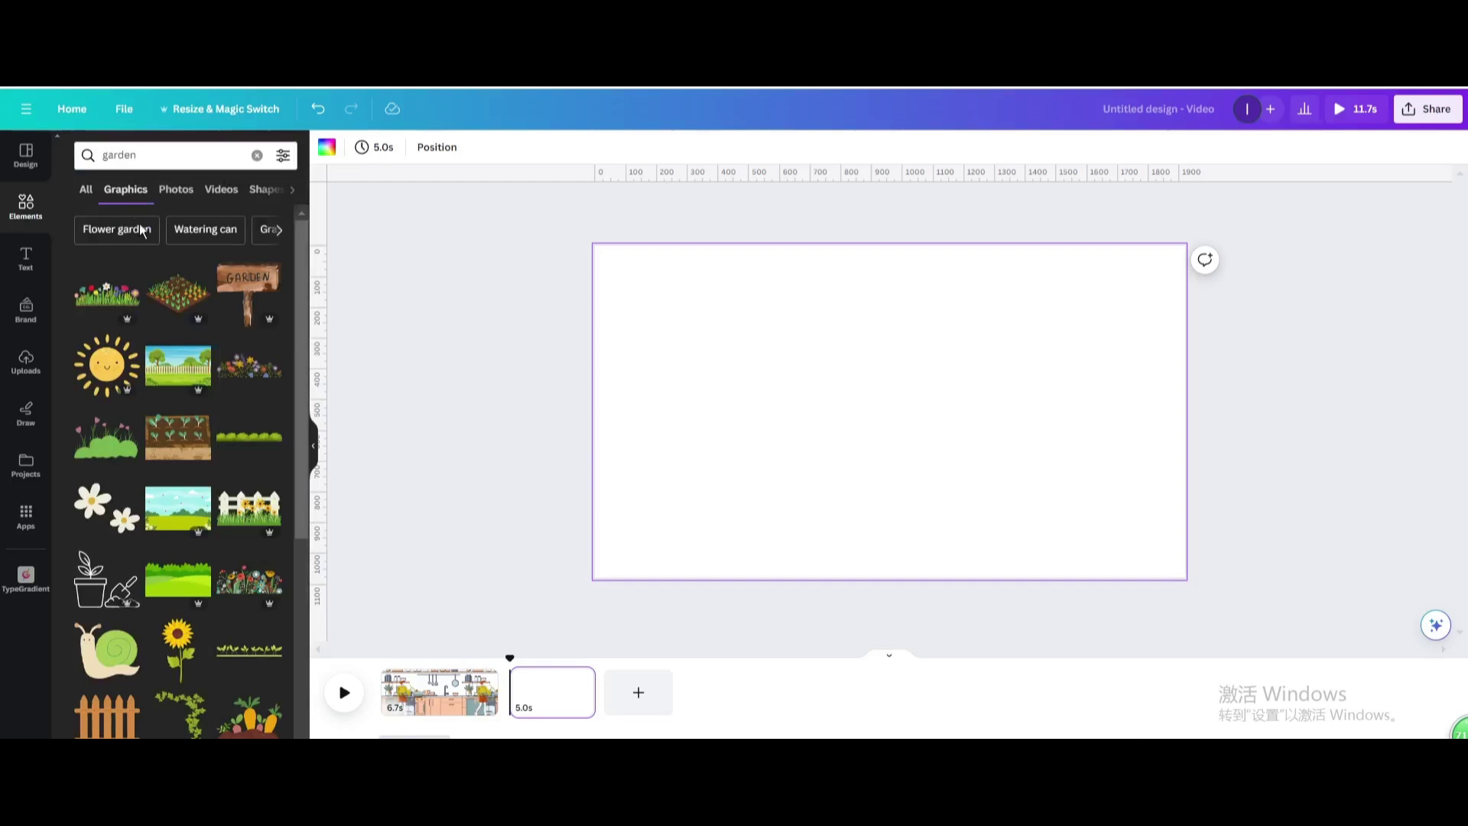
click(161, 387)
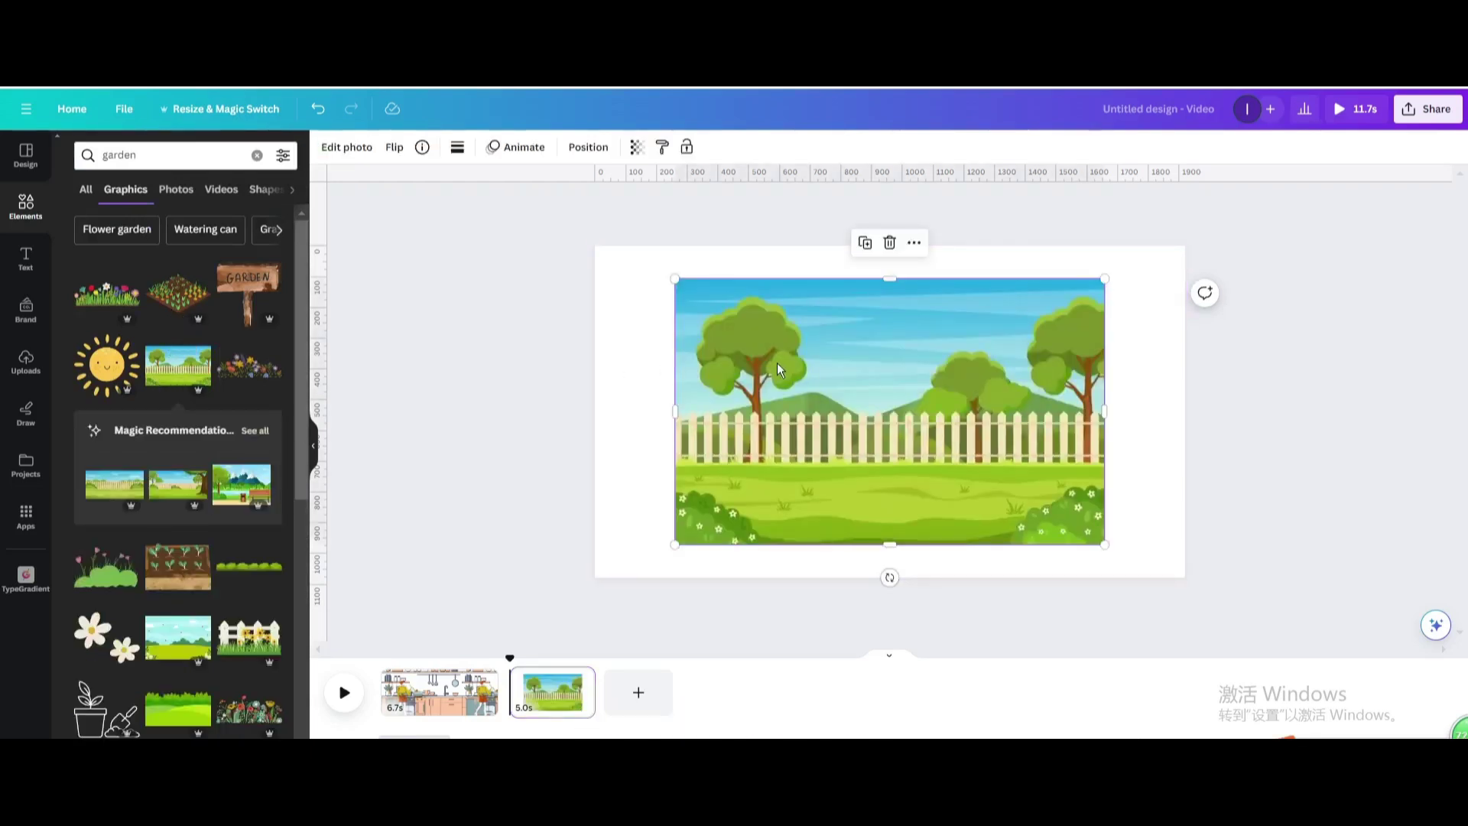
Stretch the garden image to fill page 2, aligned to its edges.
drag(777, 362, 698, 330)
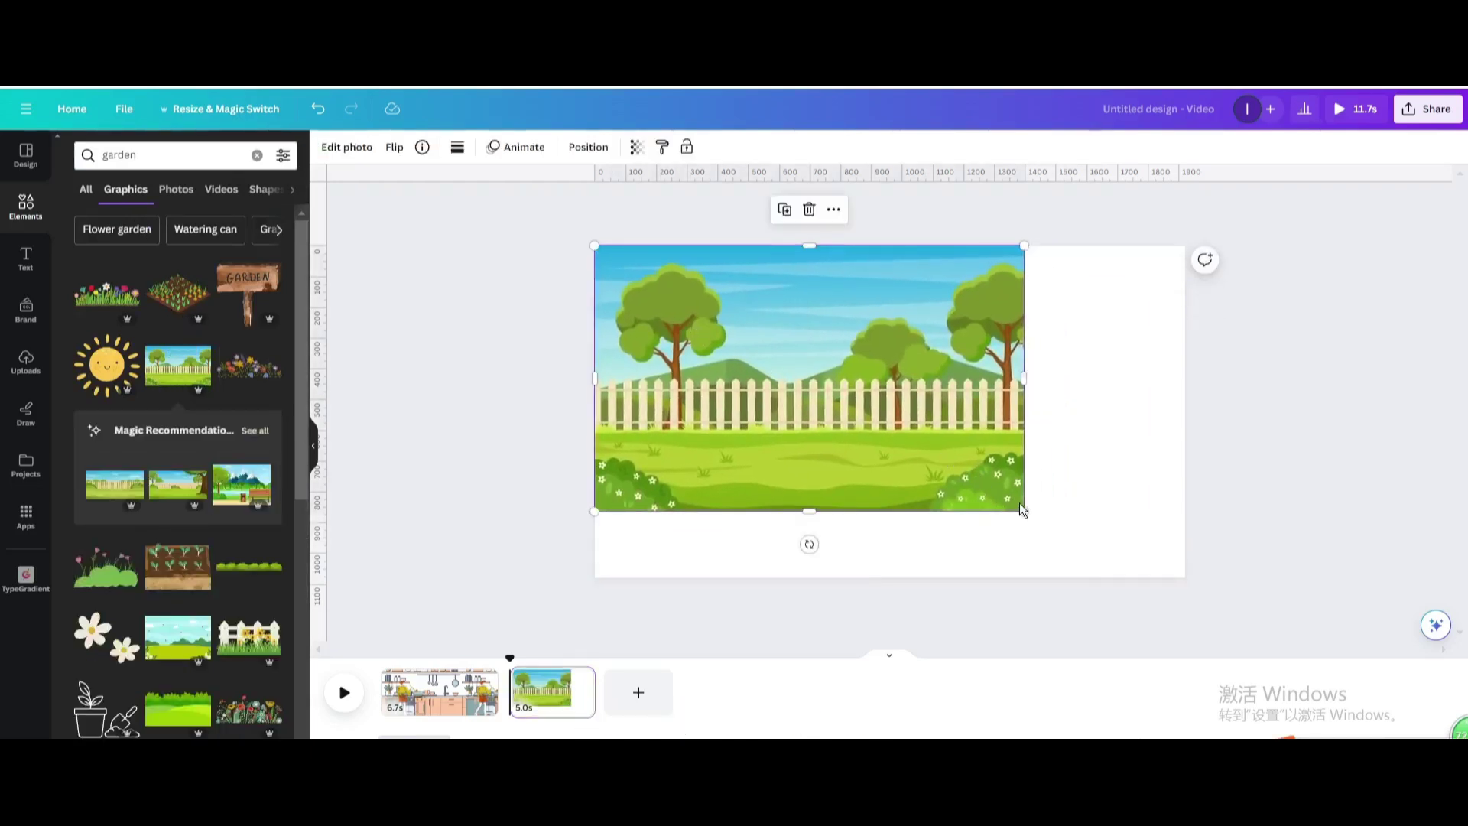
drag(1022, 510, 1204, 554)
drag(1098, 478, 1089, 443)
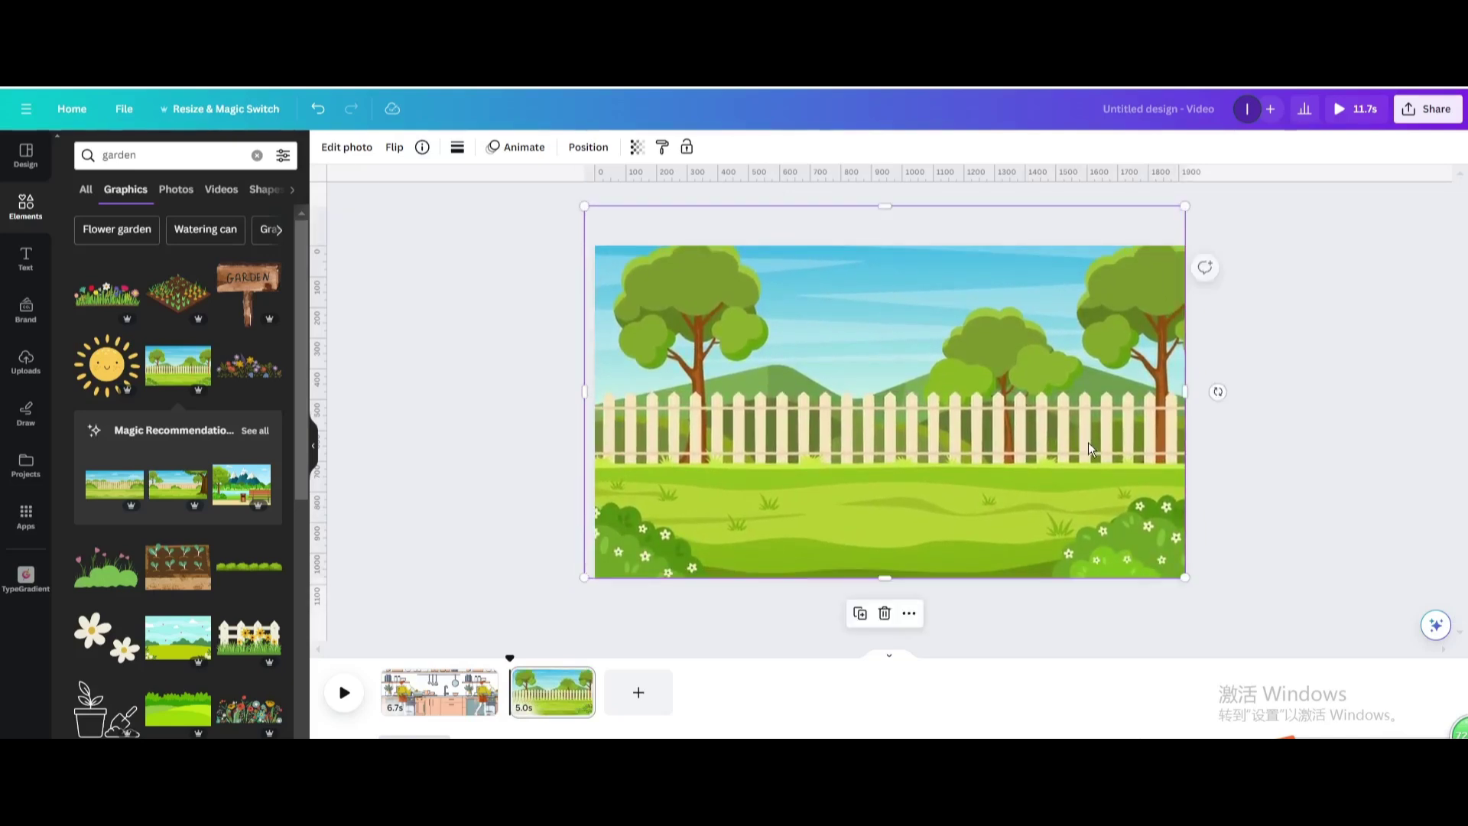
Search Graphics for 'bike', filter to Animated, and add the girl-on-bicycle graphic.
click(258, 156)
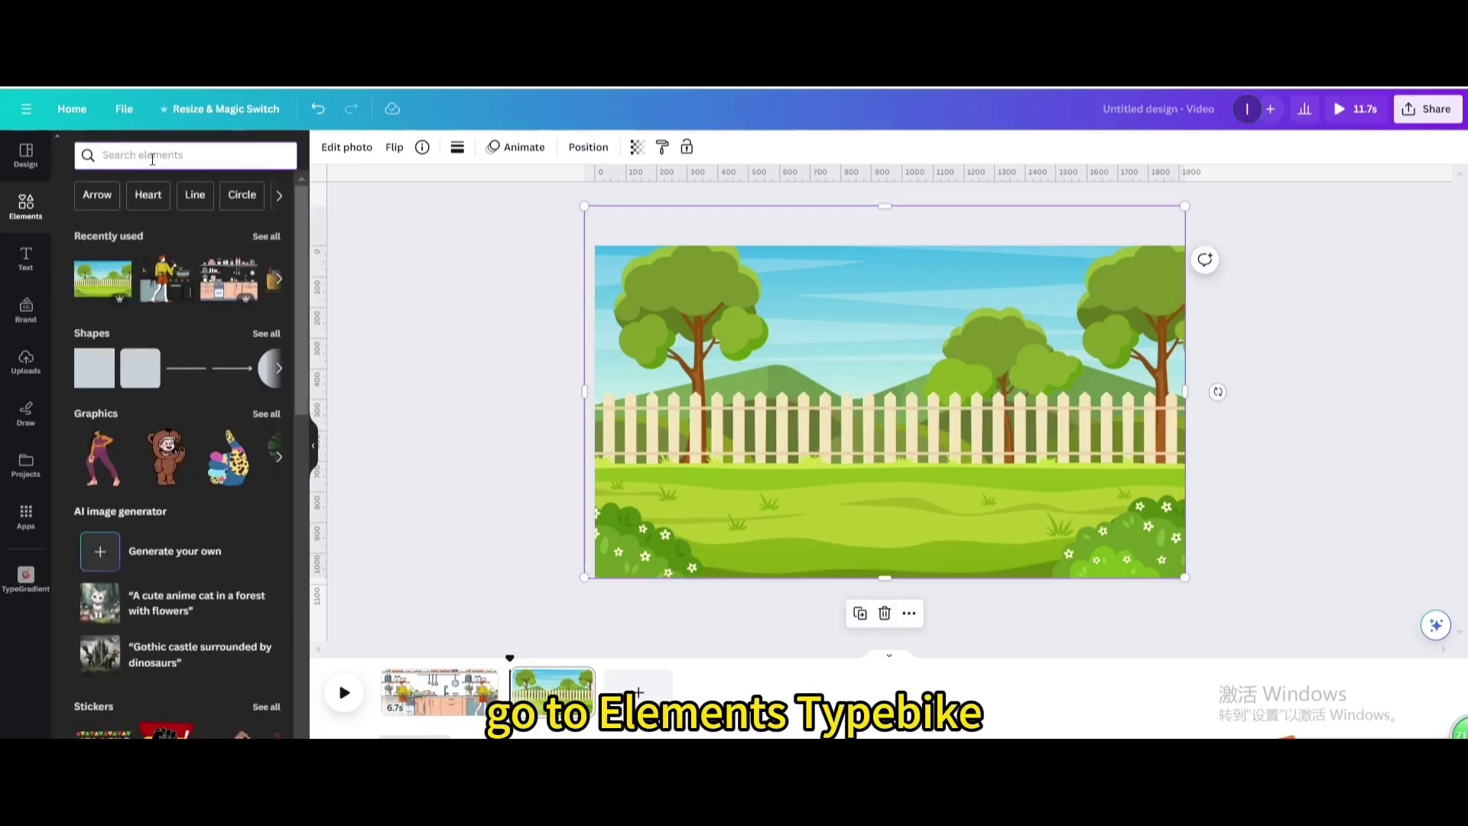
click(152, 160)
text(bike)
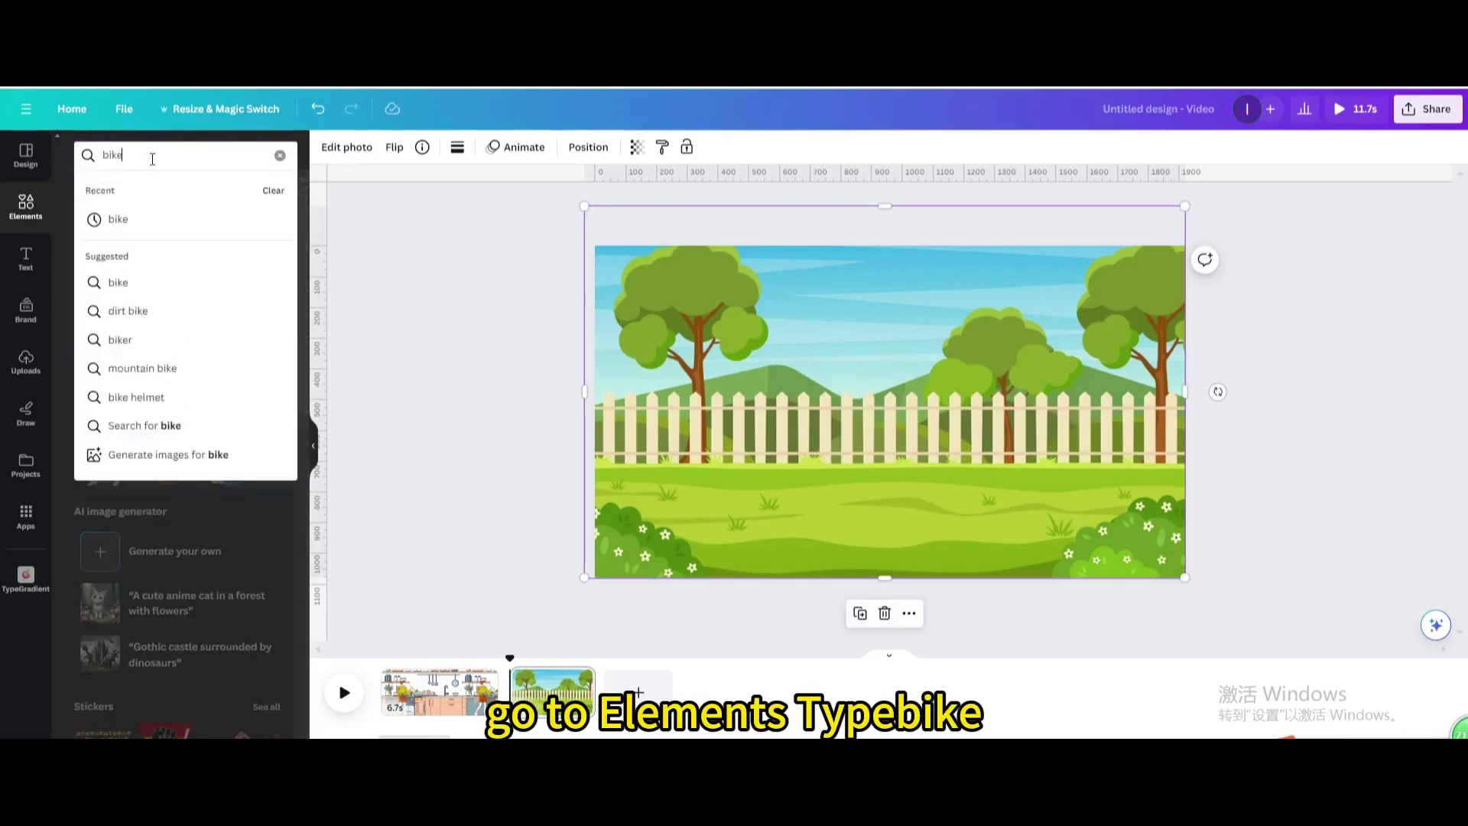
click(177, 223)
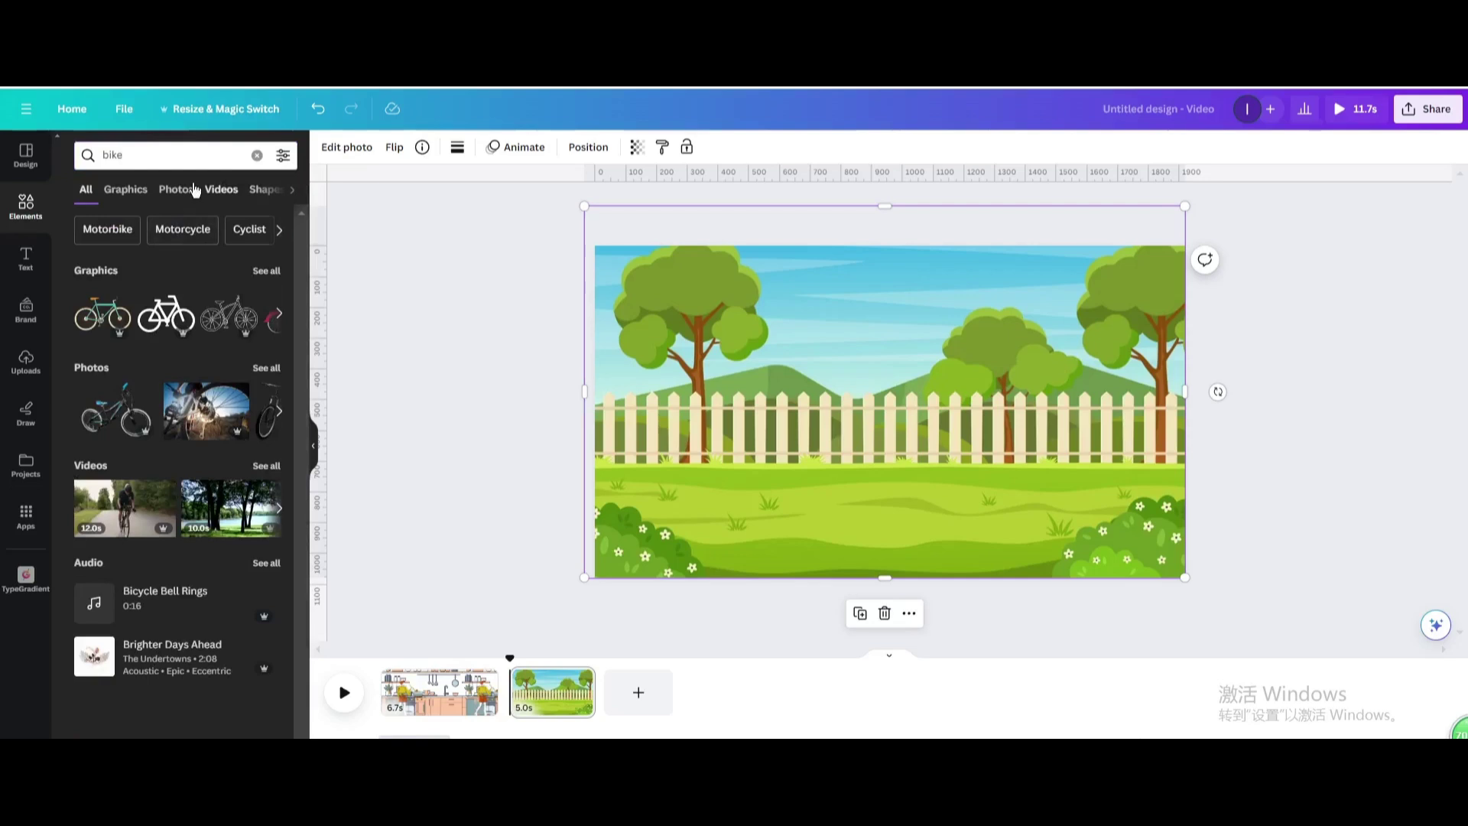
click(136, 191)
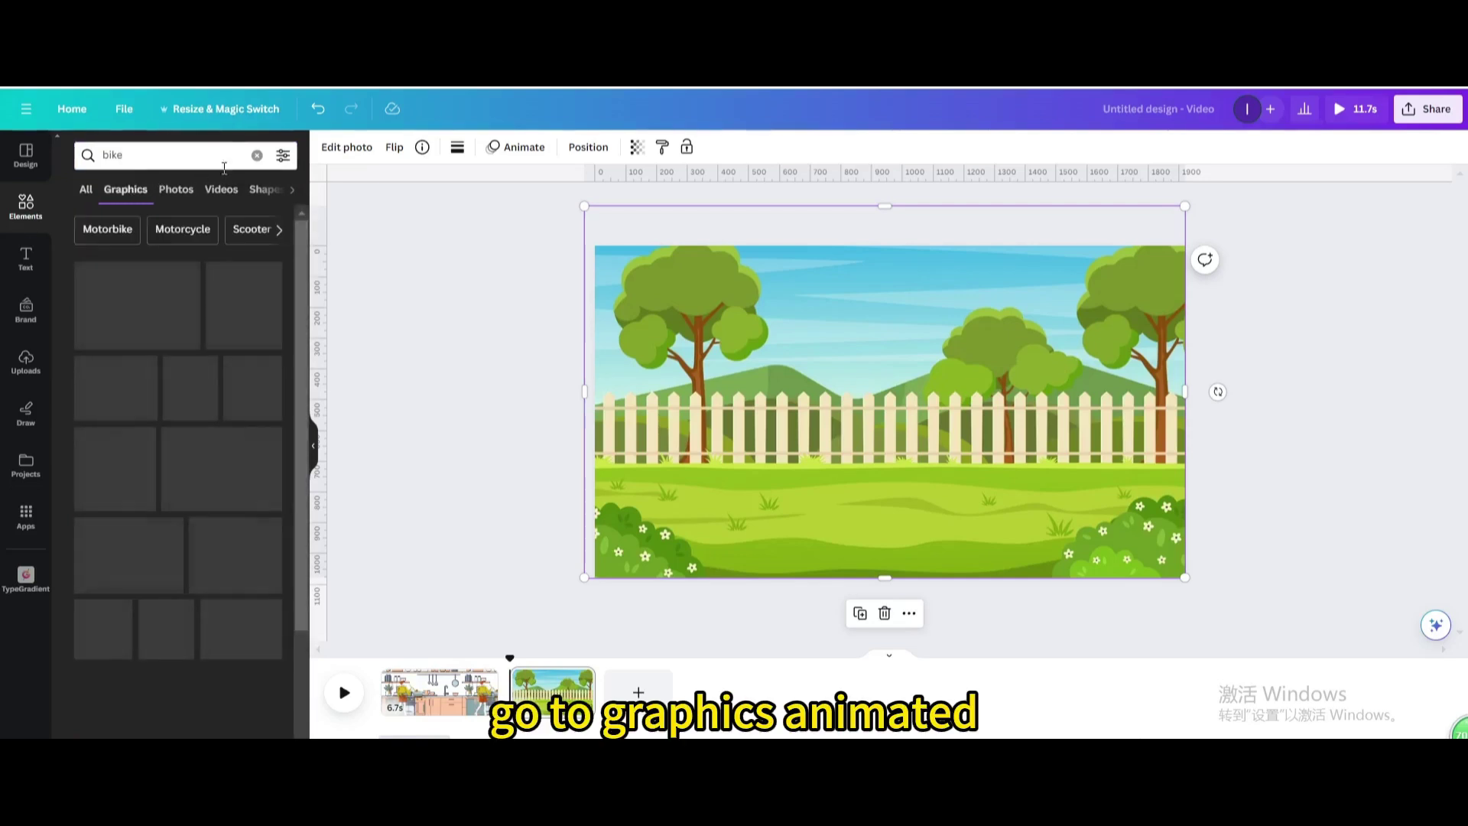
click(283, 155)
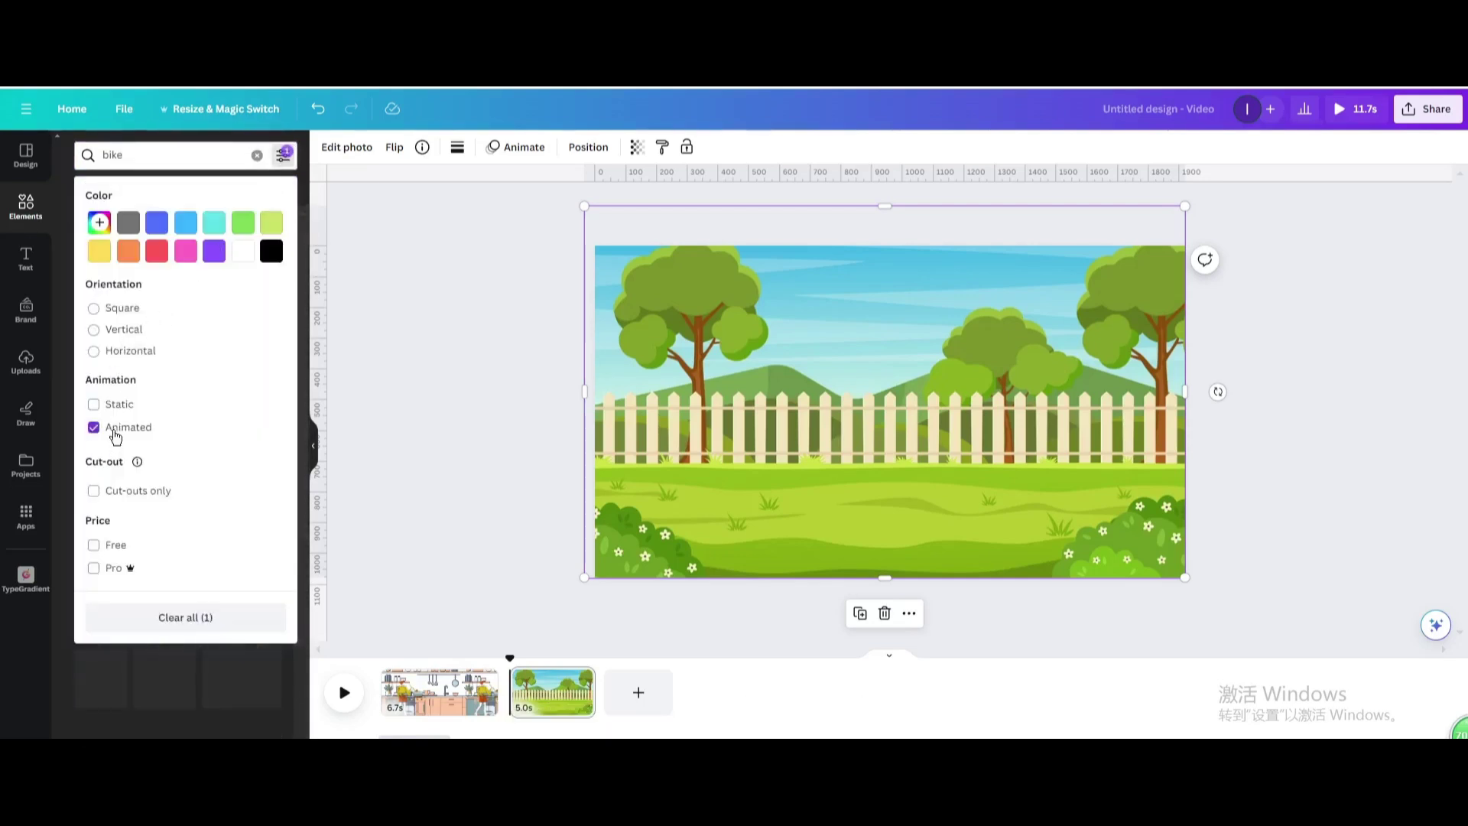
click(425, 451)
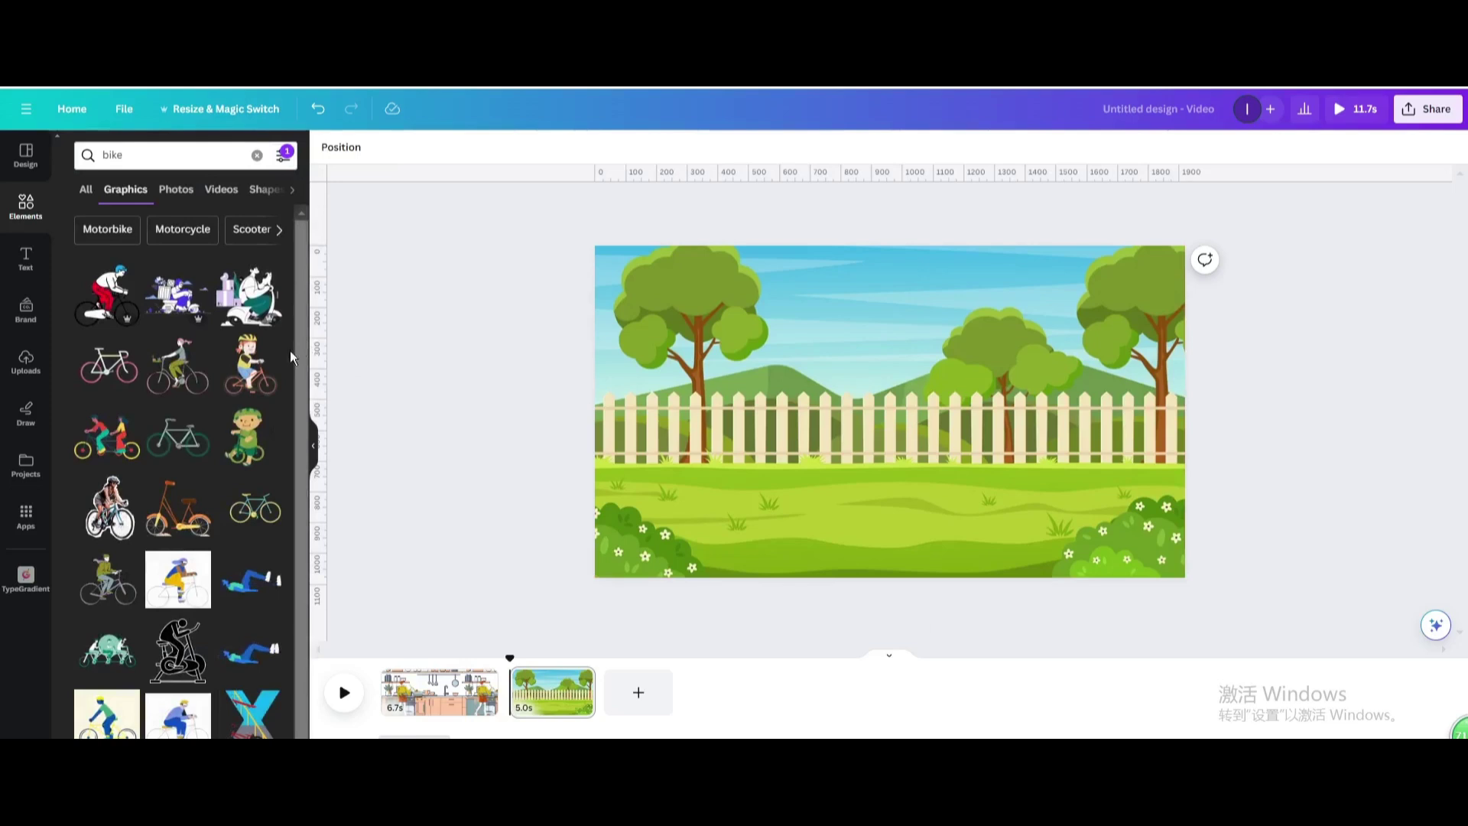
click(177, 365)
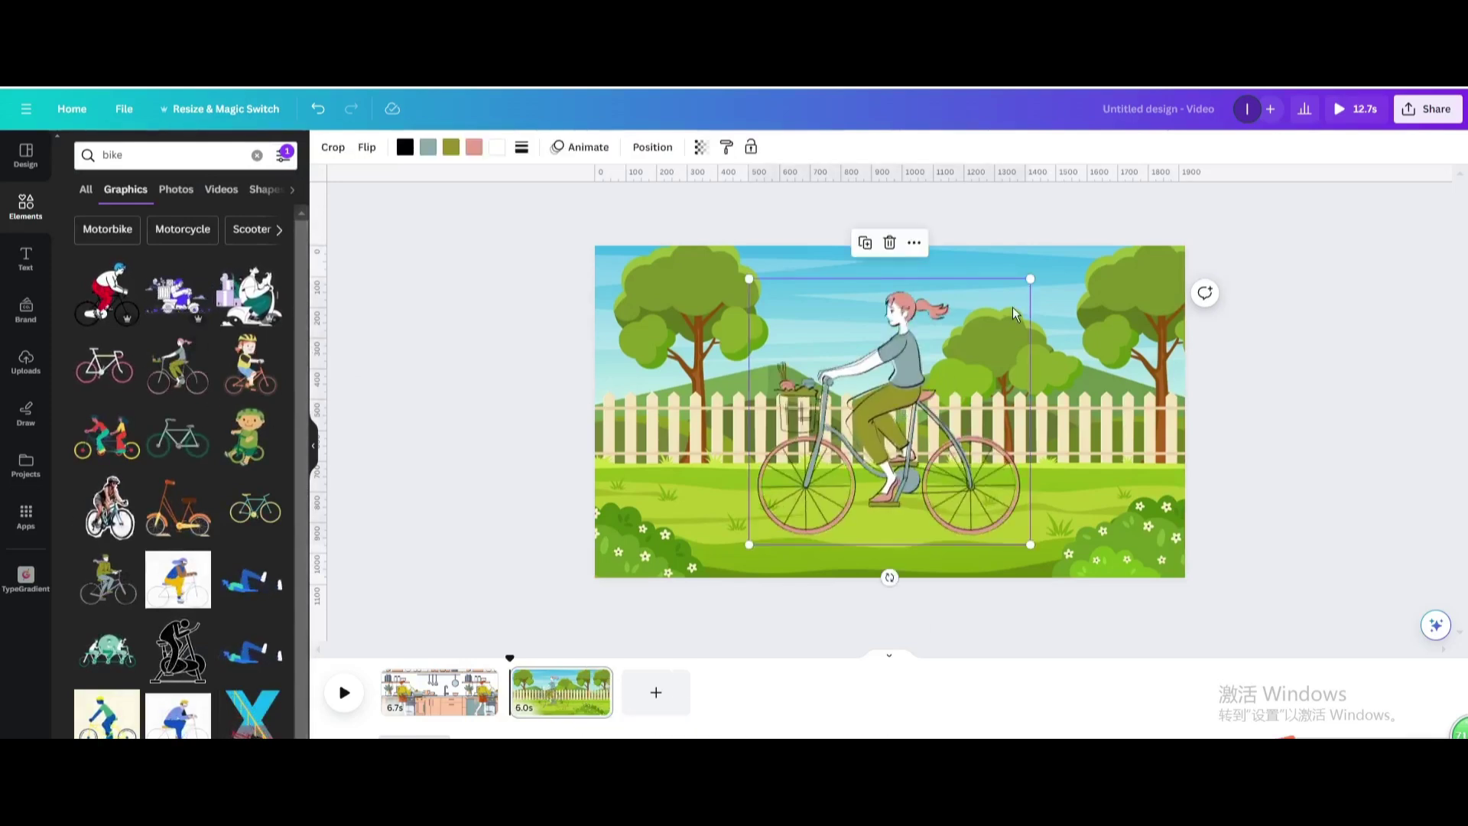
Shrink the cyclist and move it to the right side of the garden scene.
drag(1030, 279, 955, 353)
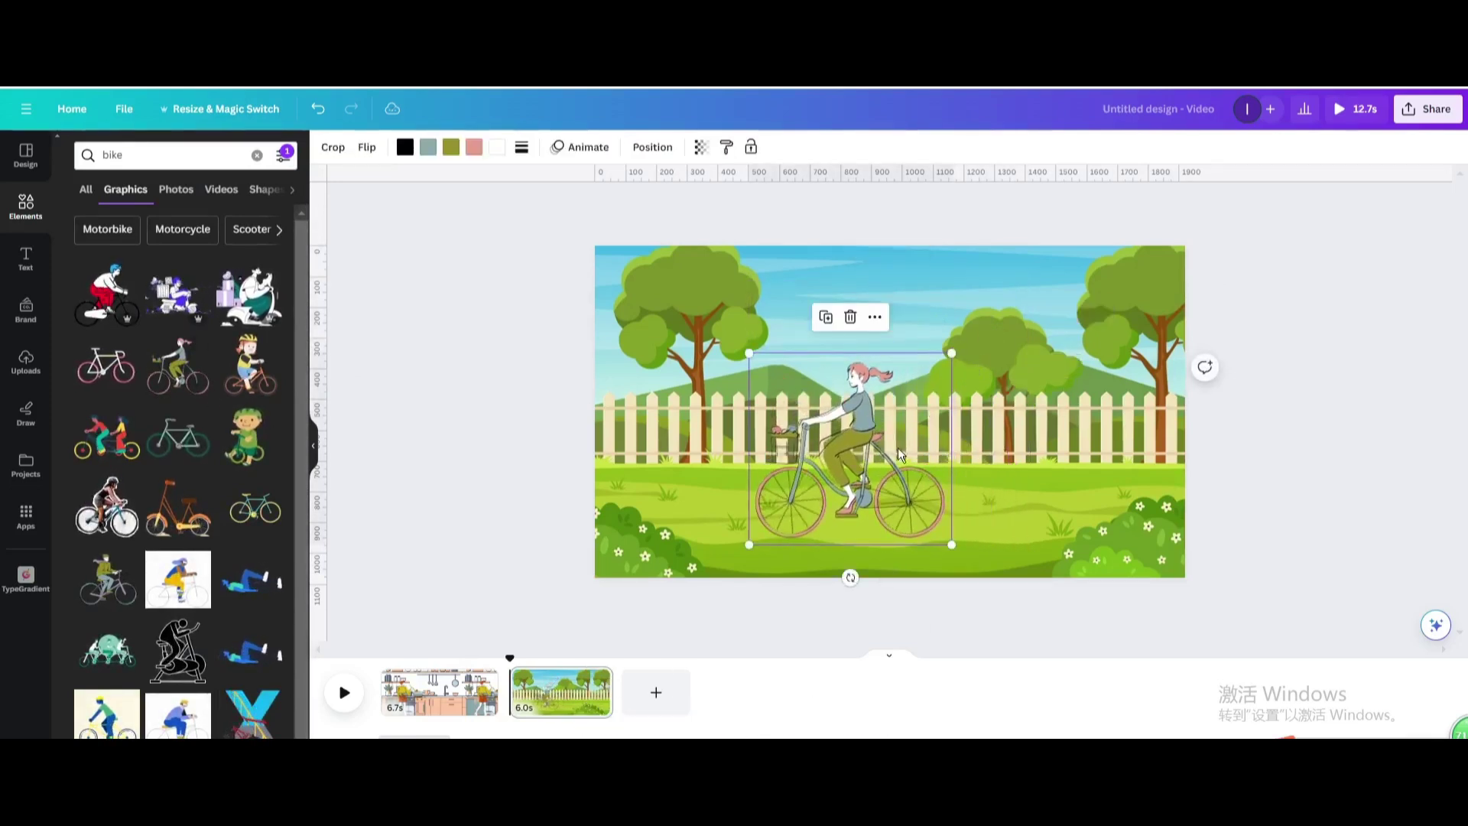
drag(895, 449, 1110, 411)
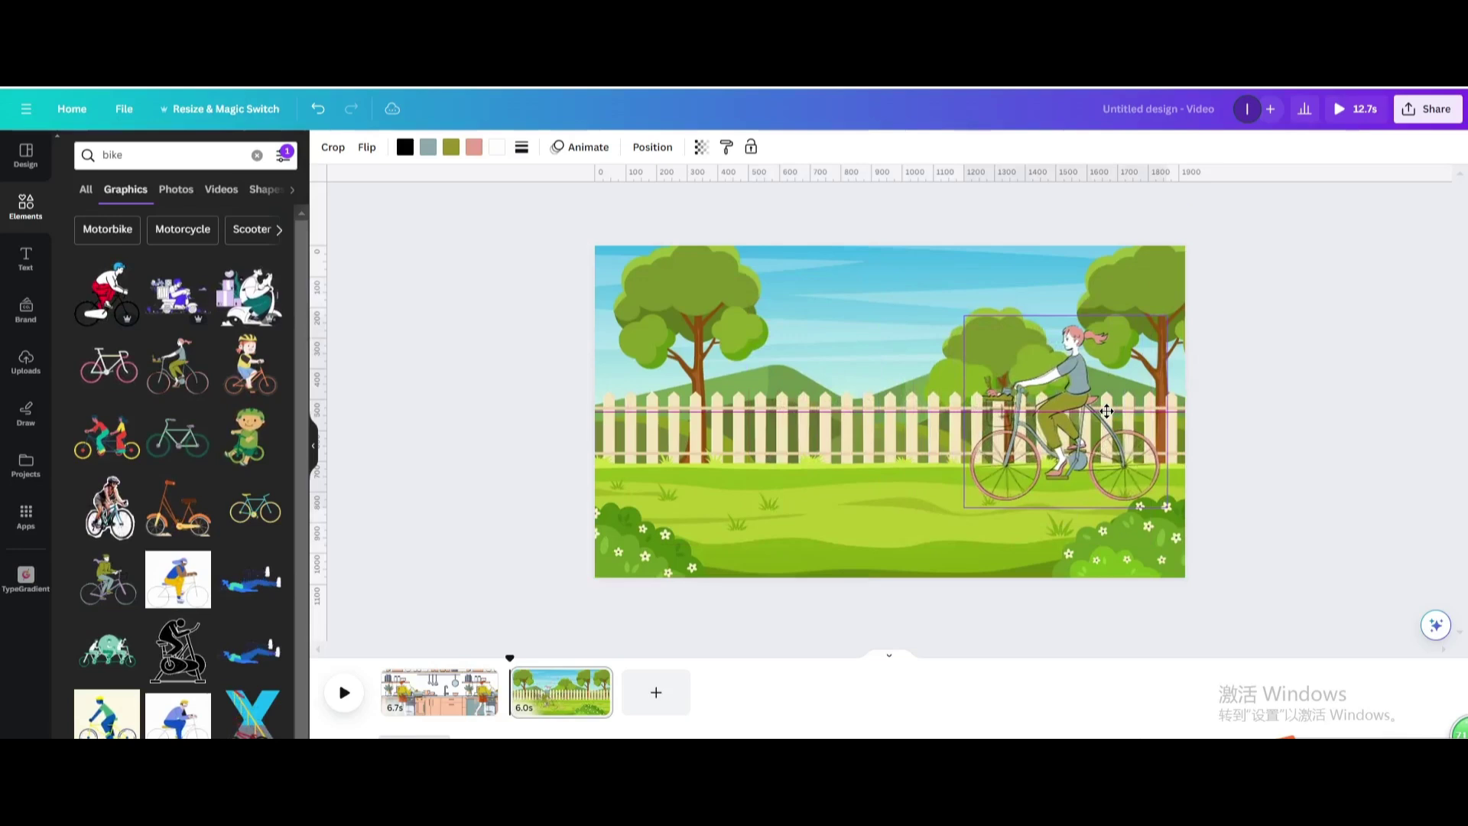
click(539, 692)
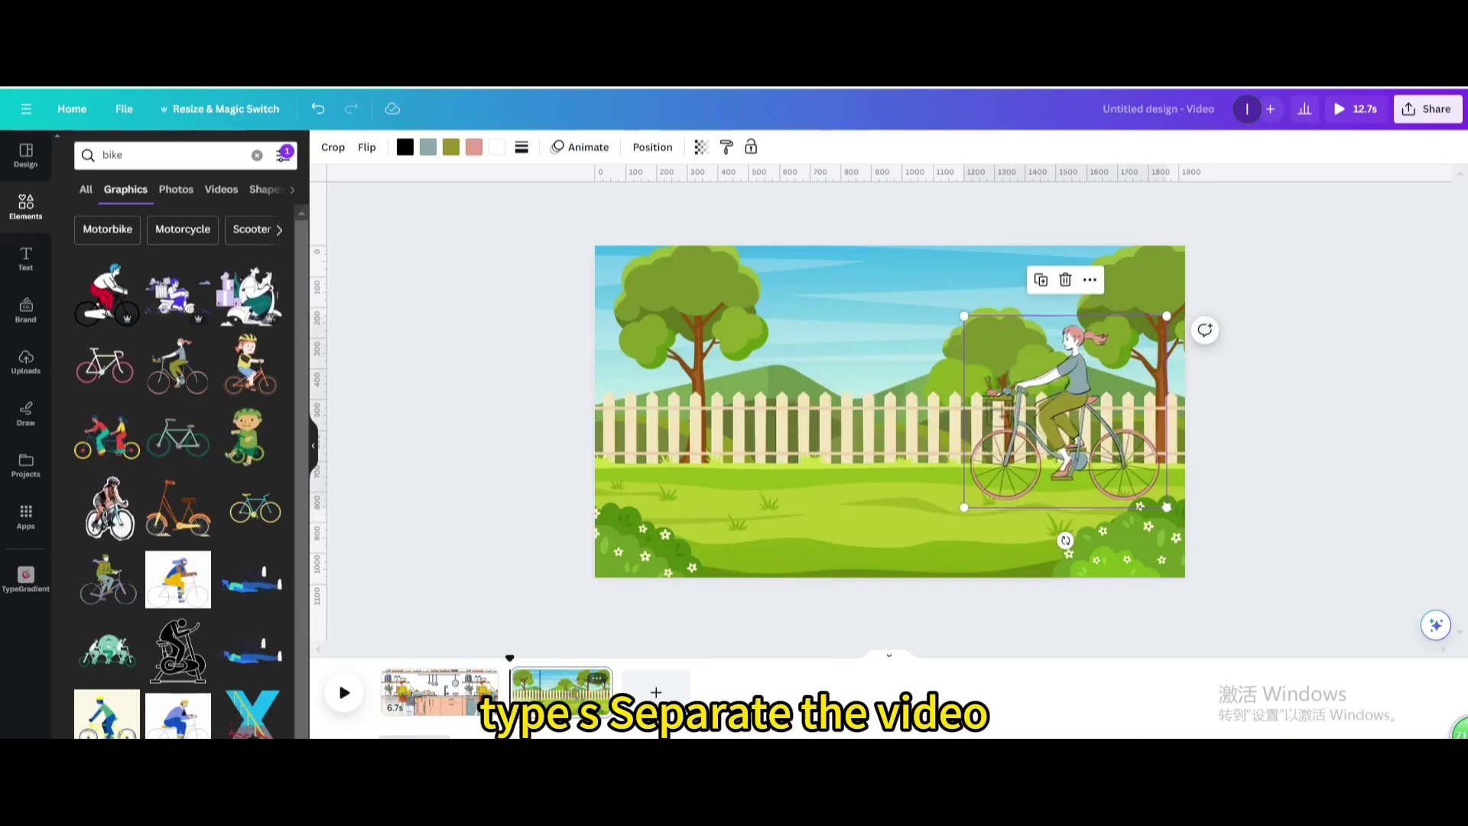
Split the garden page with S and move the cyclist left on the later part.
key(s)
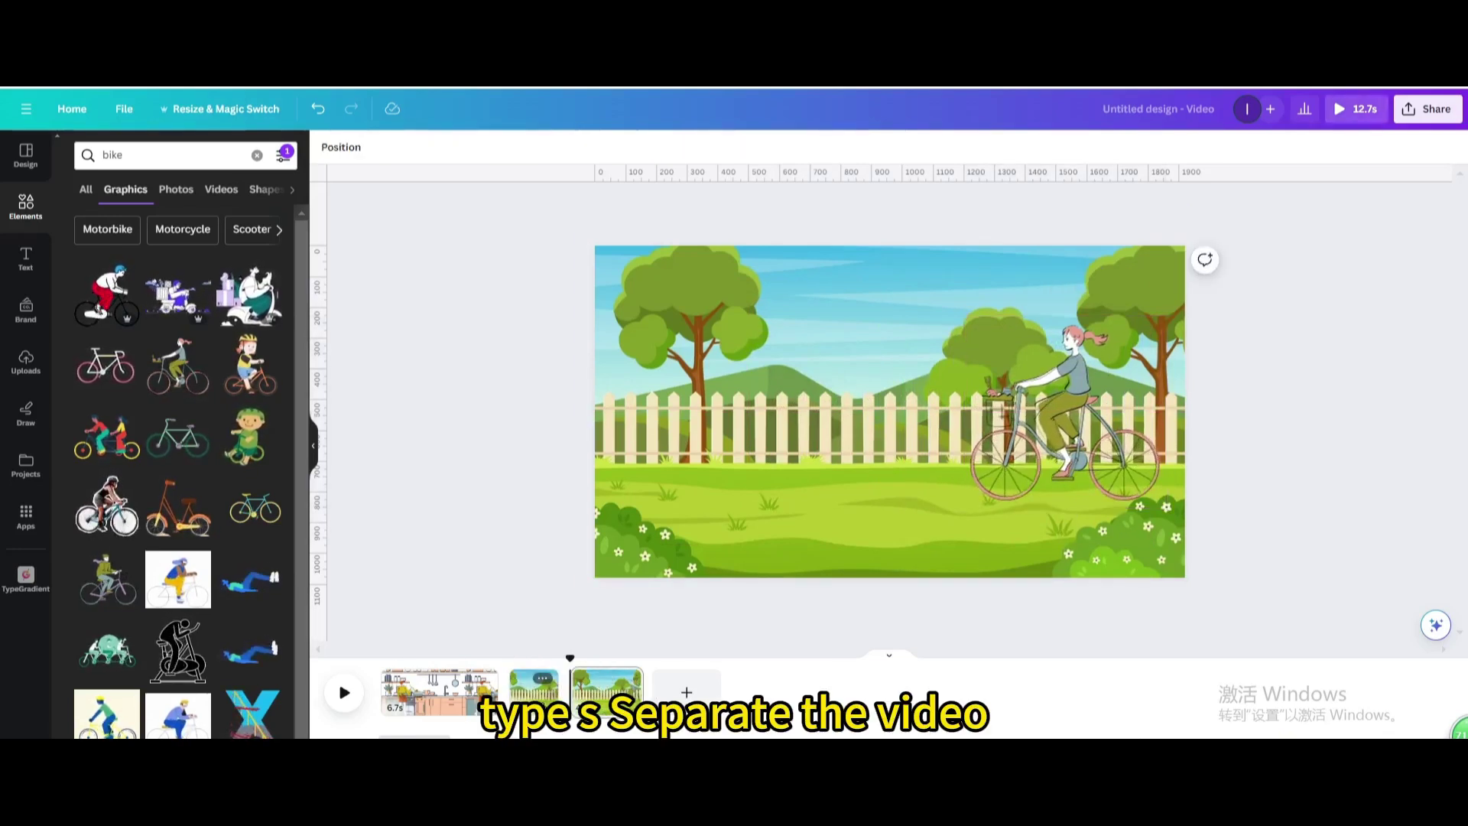
click(538, 698)
click(616, 692)
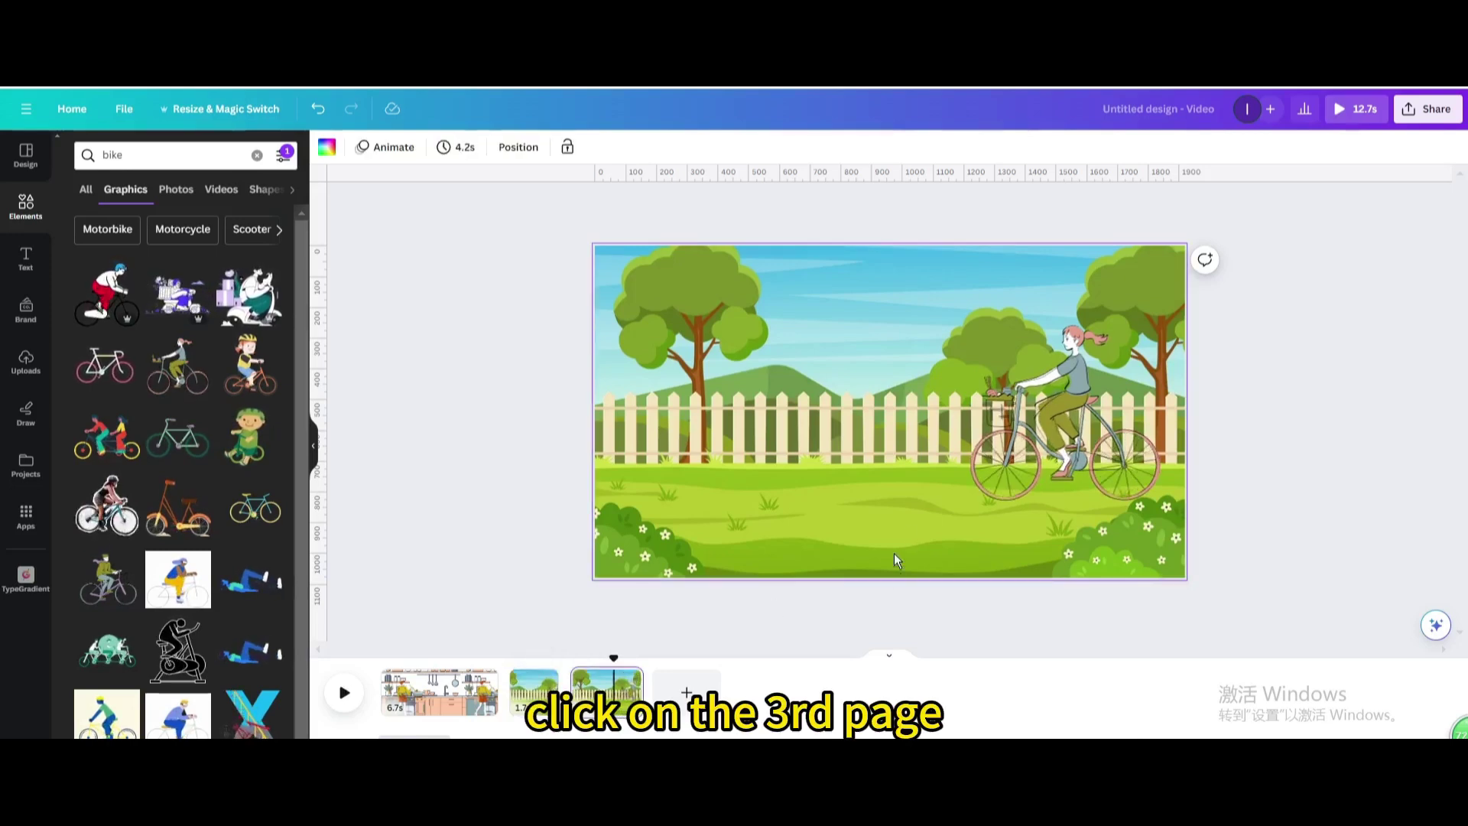
click(1008, 465)
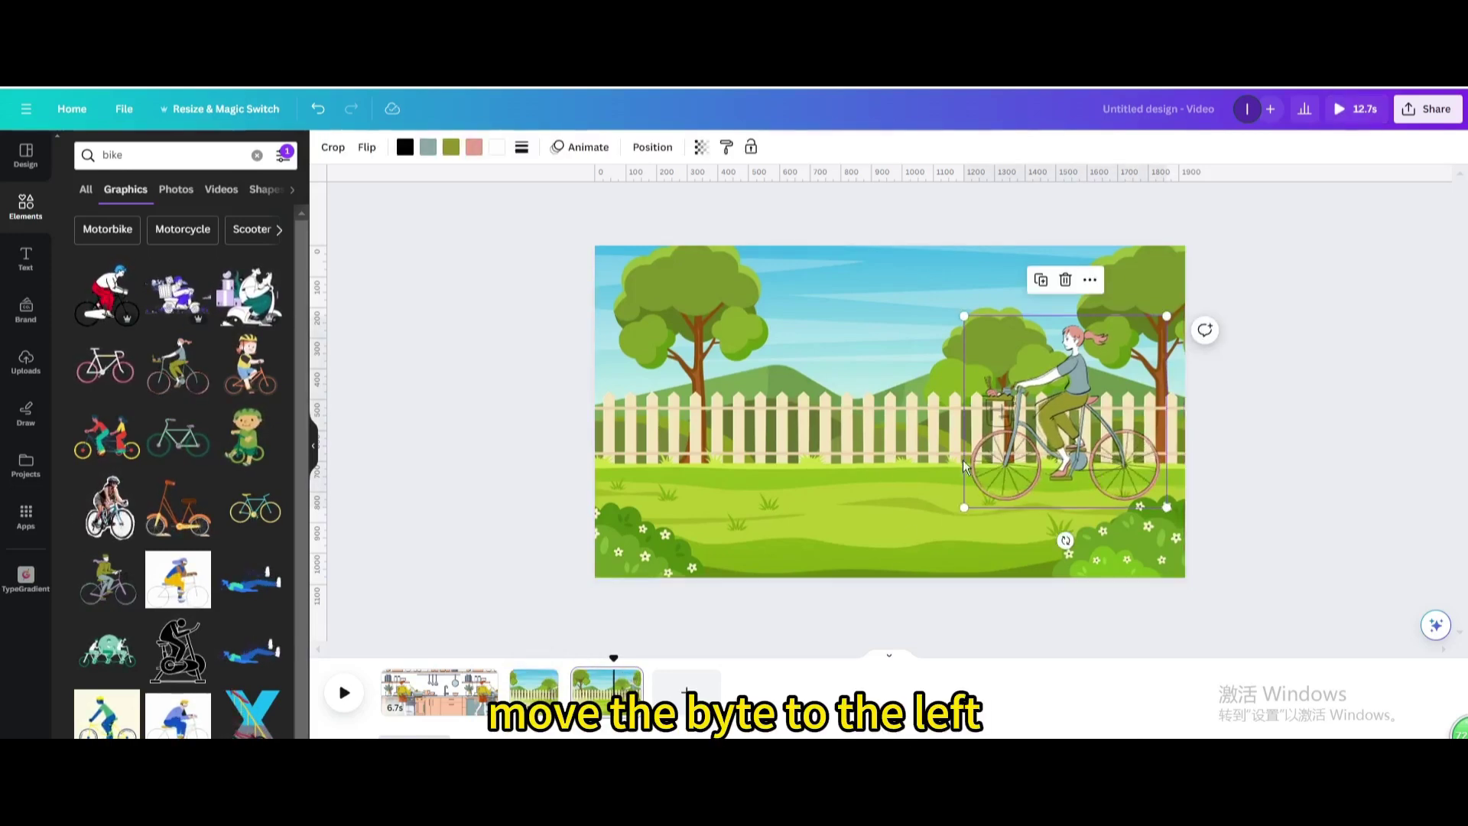
drag(952, 464, 628, 462)
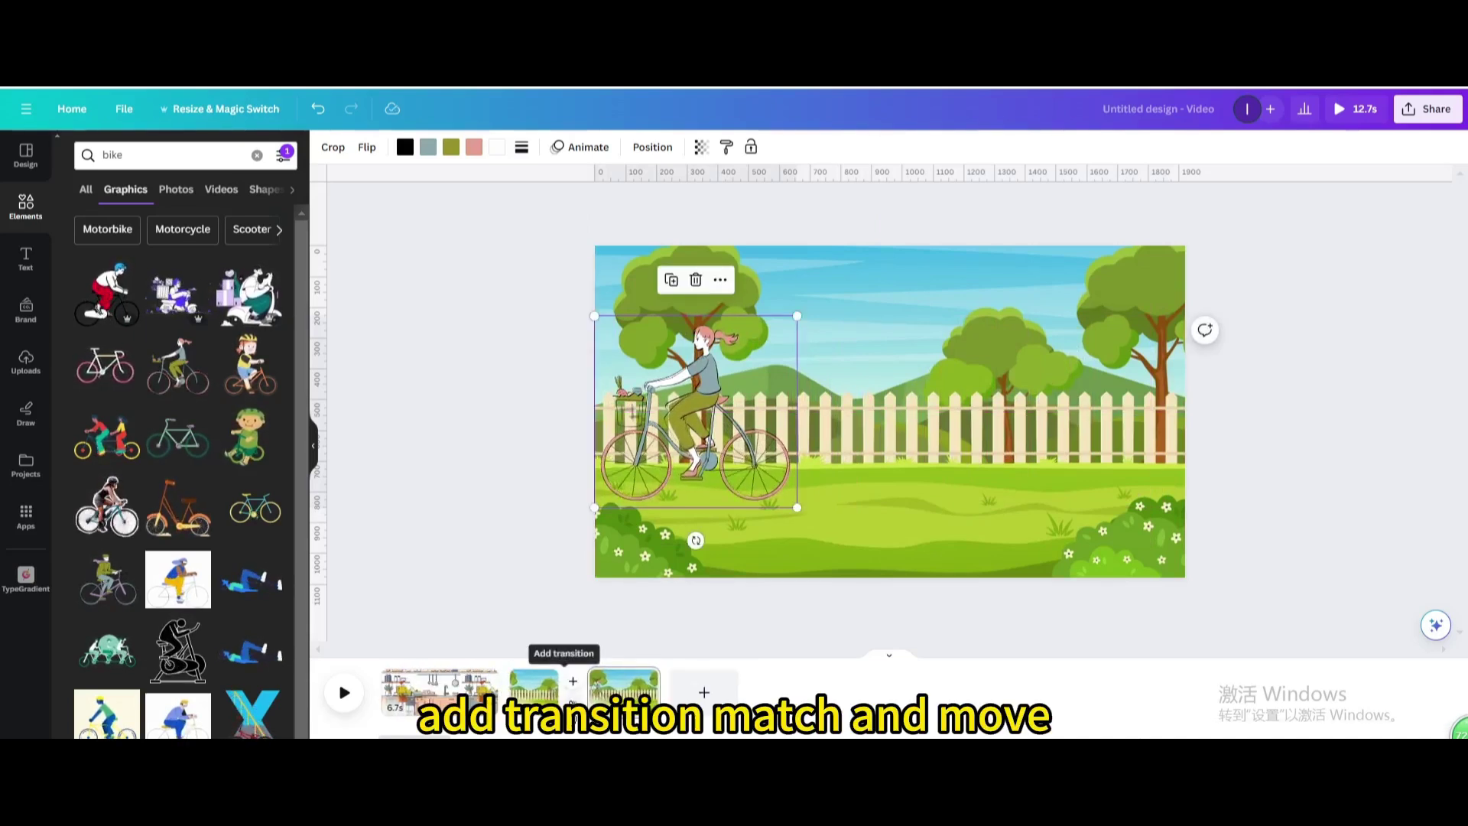
Add a Match & Move transition between the garden parts at maximum duration.
click(572, 702)
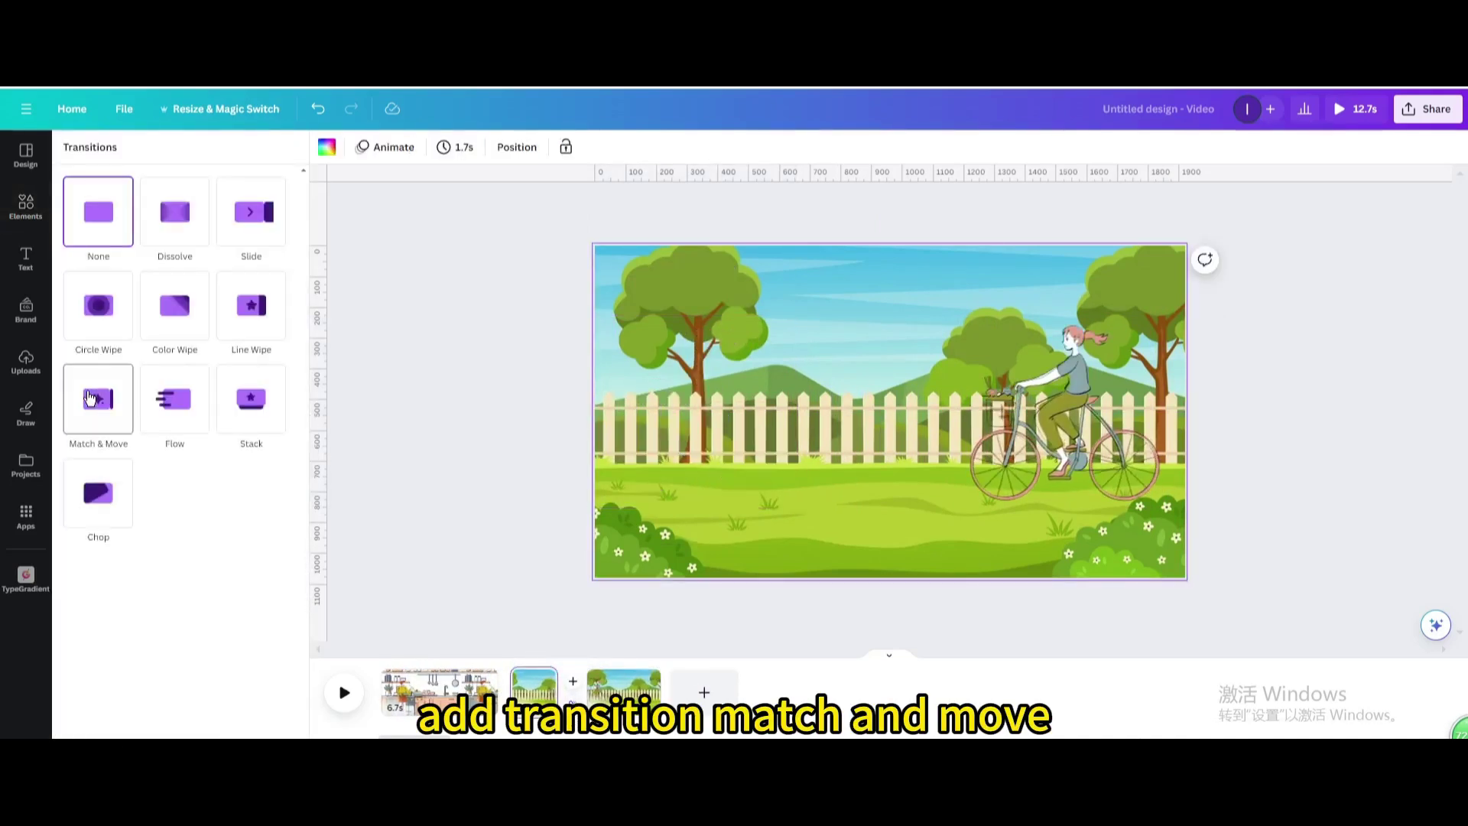
click(90, 398)
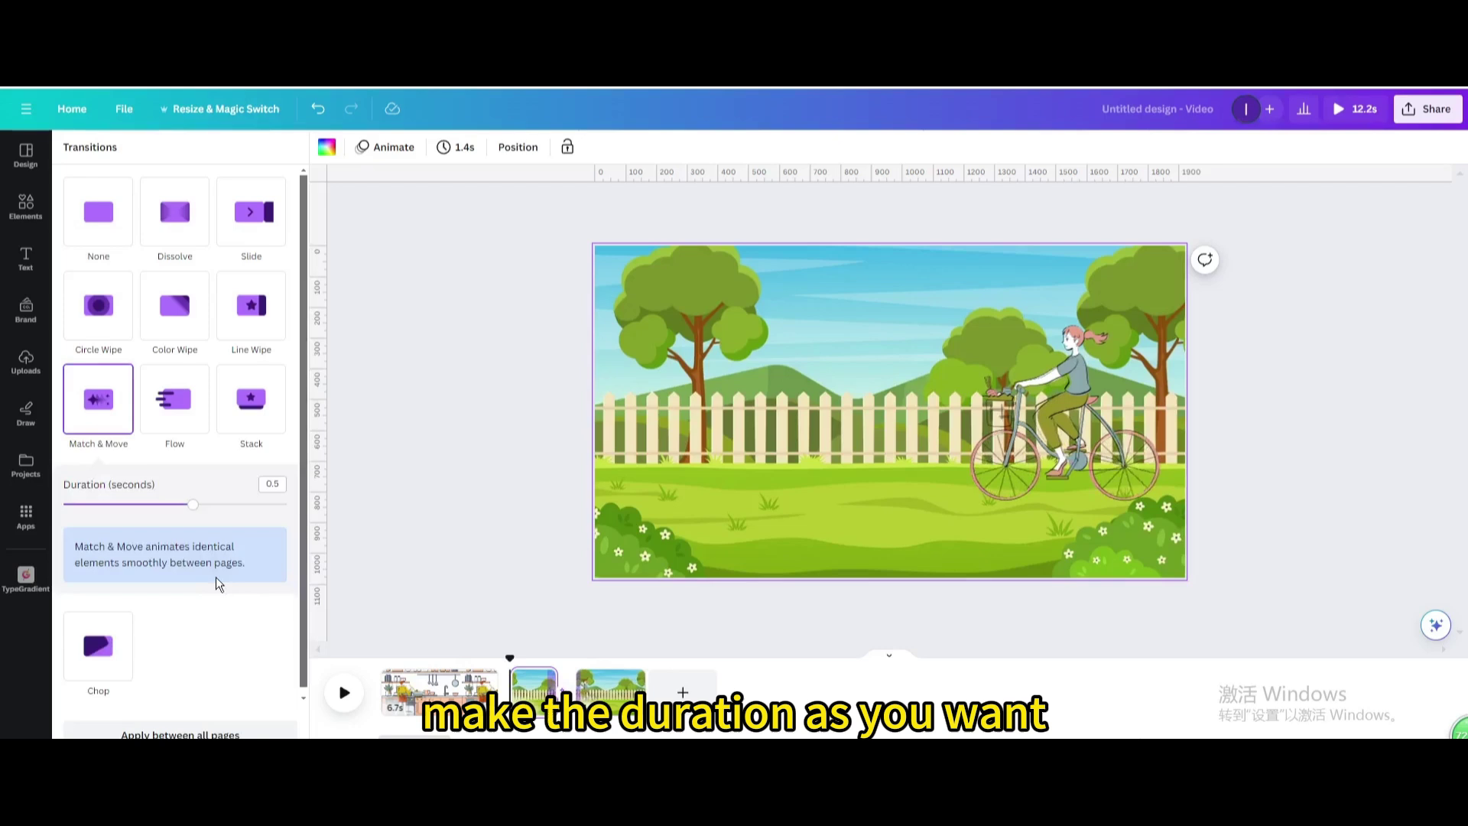
drag(229, 507, 287, 504)
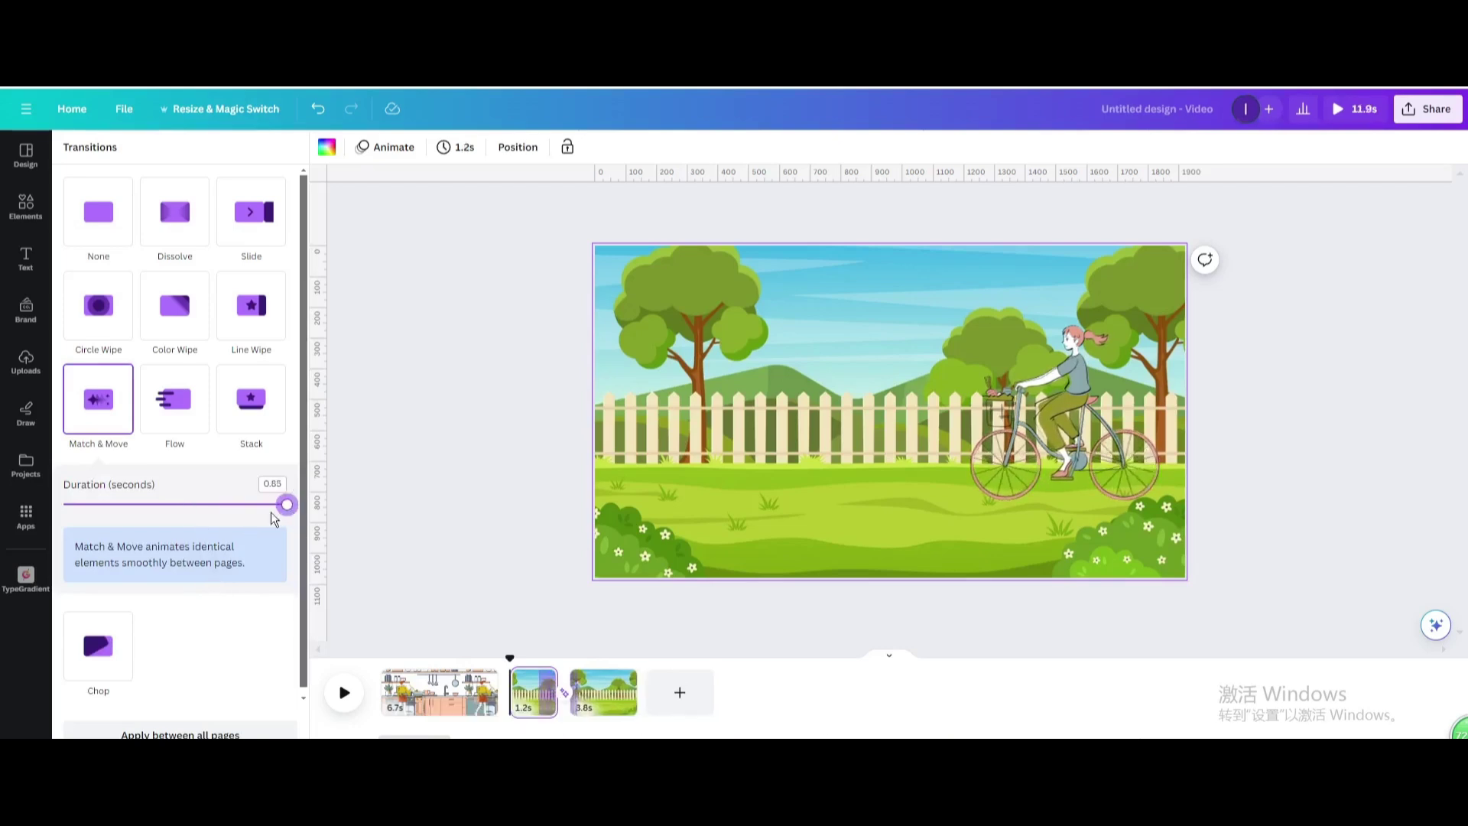
Add a fourth page and insert the room-with-plant graphic from a 'room background' search.
click(692, 694)
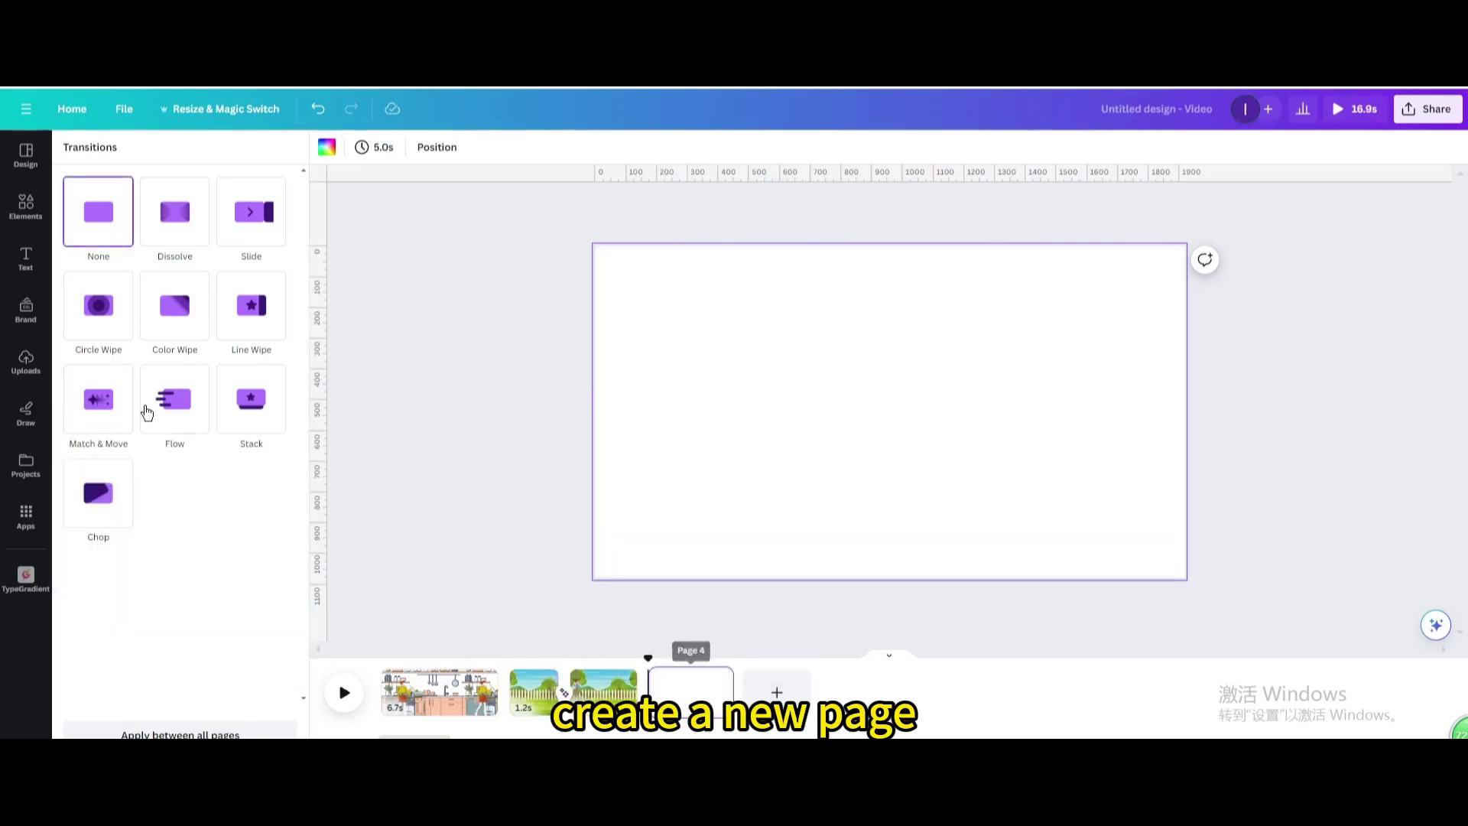
click(26, 206)
click(170, 155)
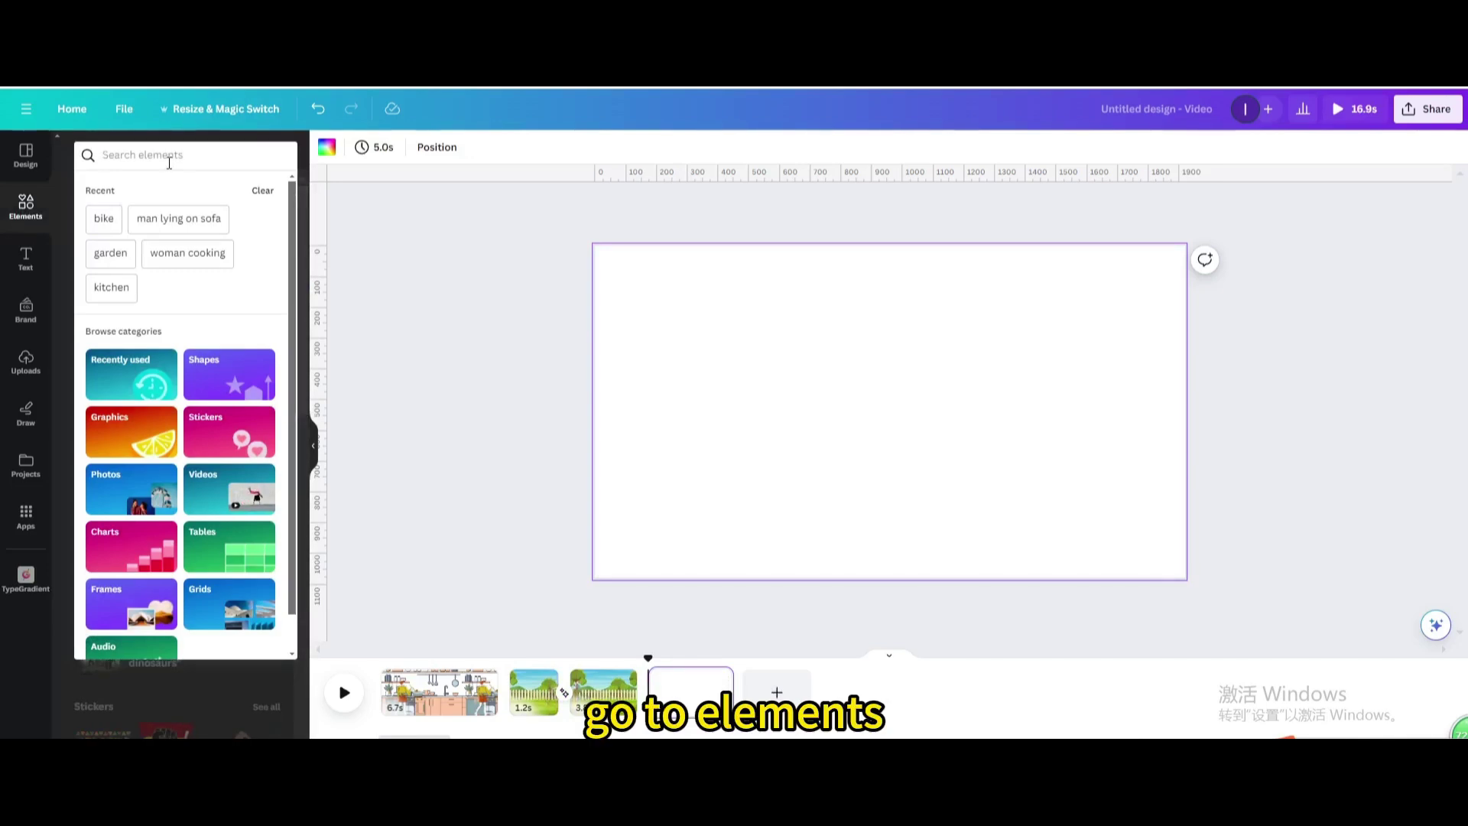
text(room)
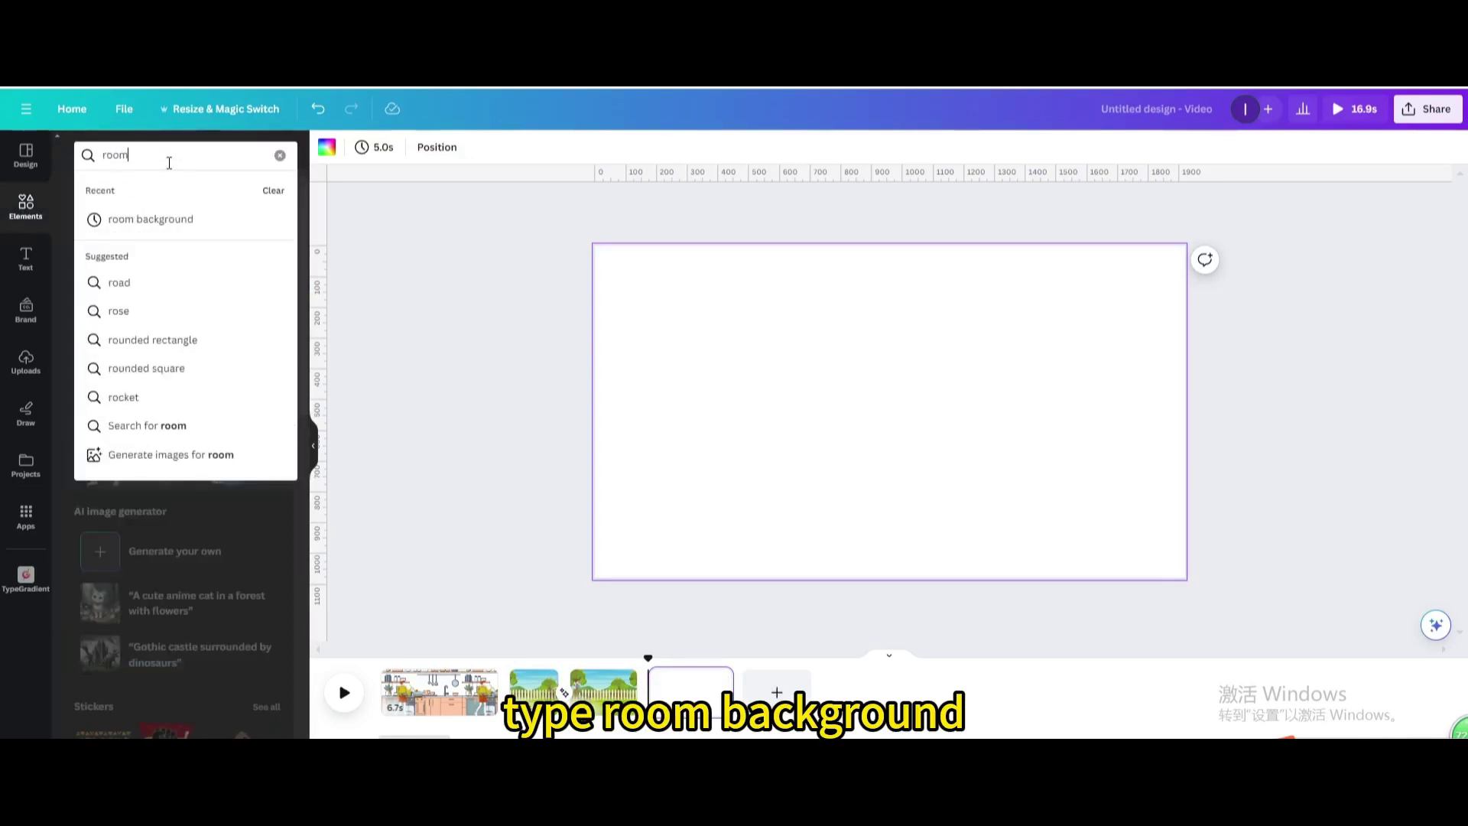
click(150, 220)
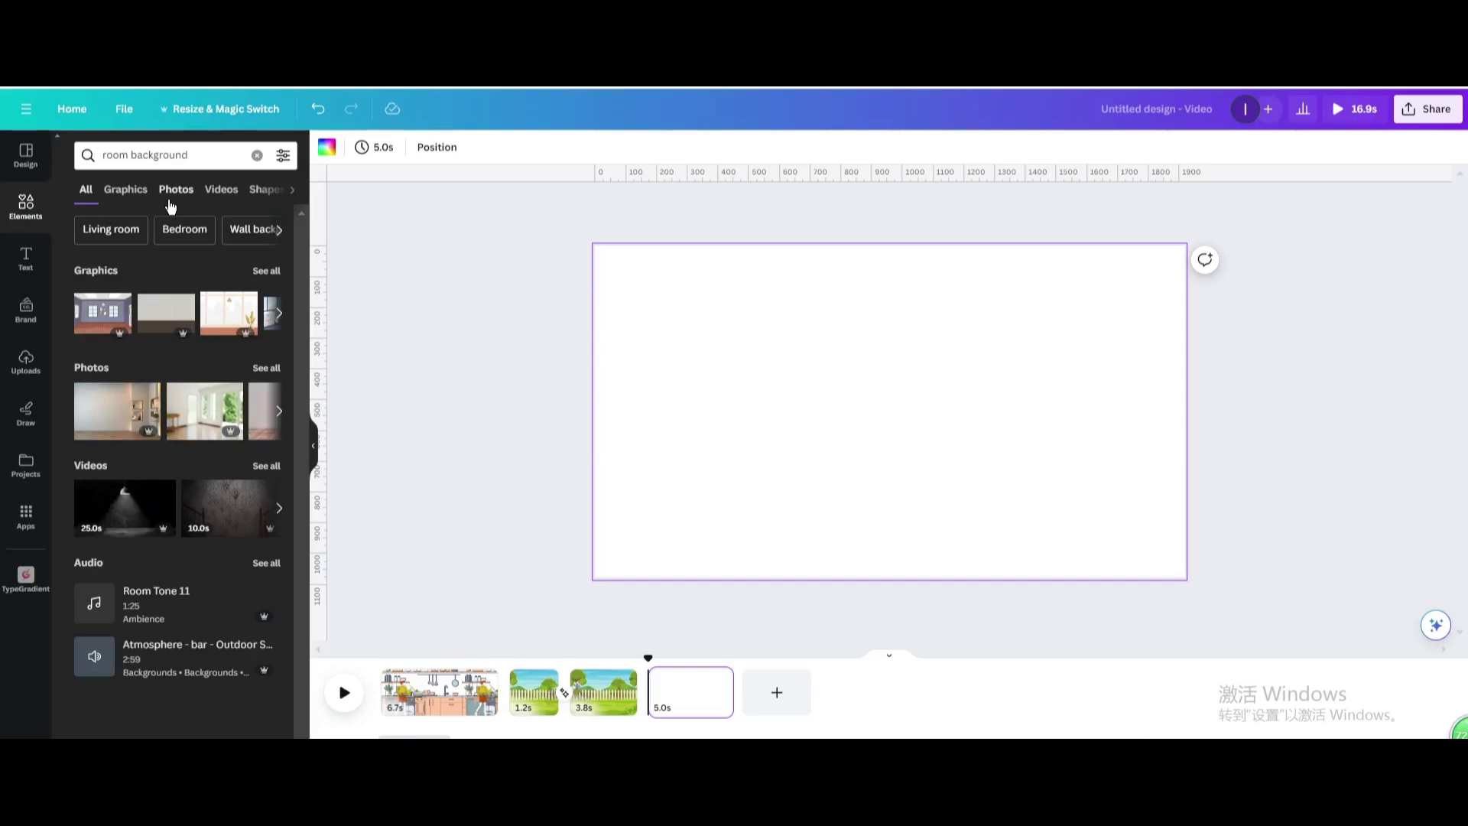
click(127, 189)
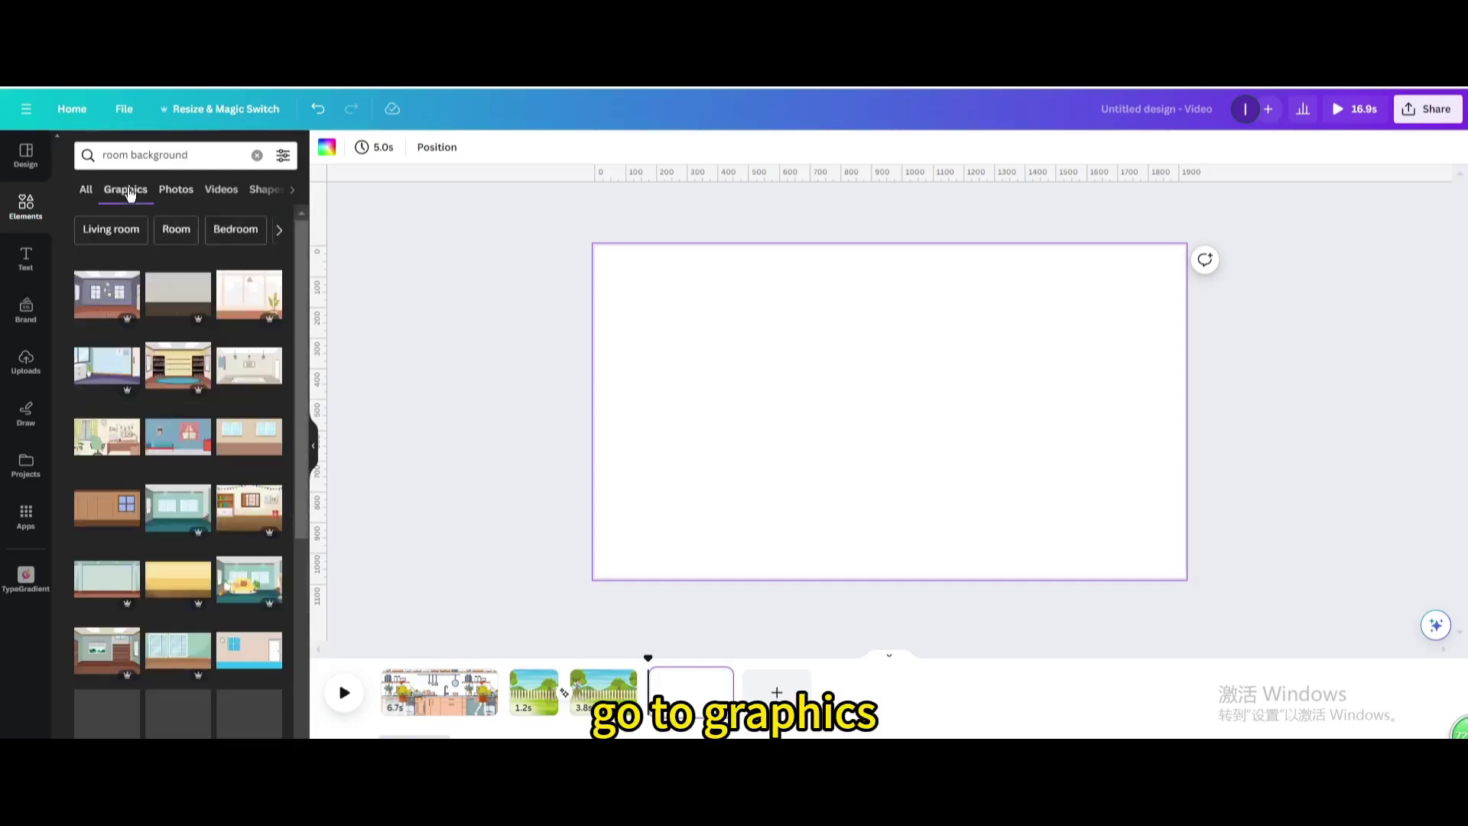
click(229, 315)
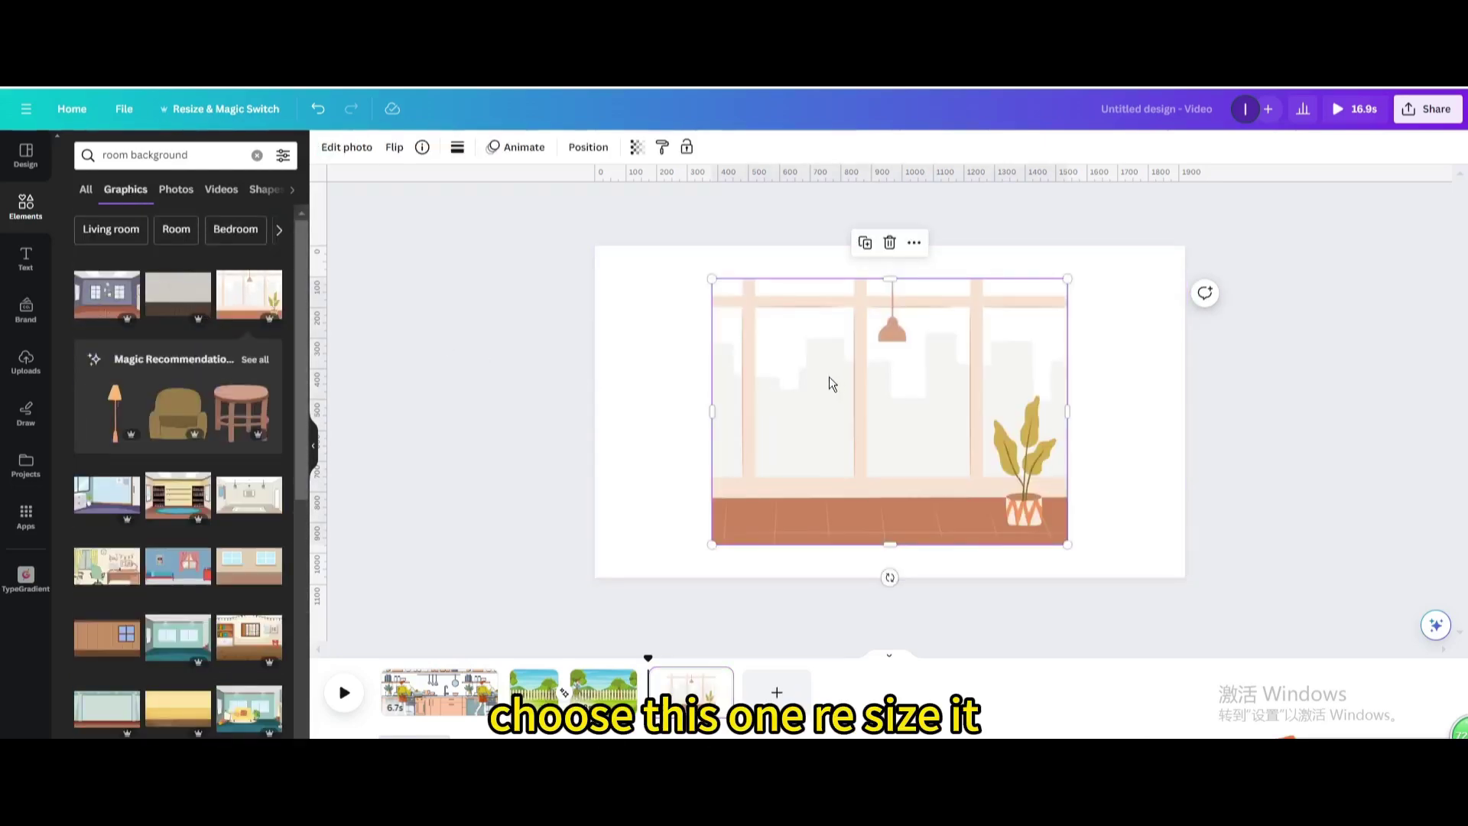
Enlarge and shift the room background so it fills page 4.
drag(828, 383, 714, 334)
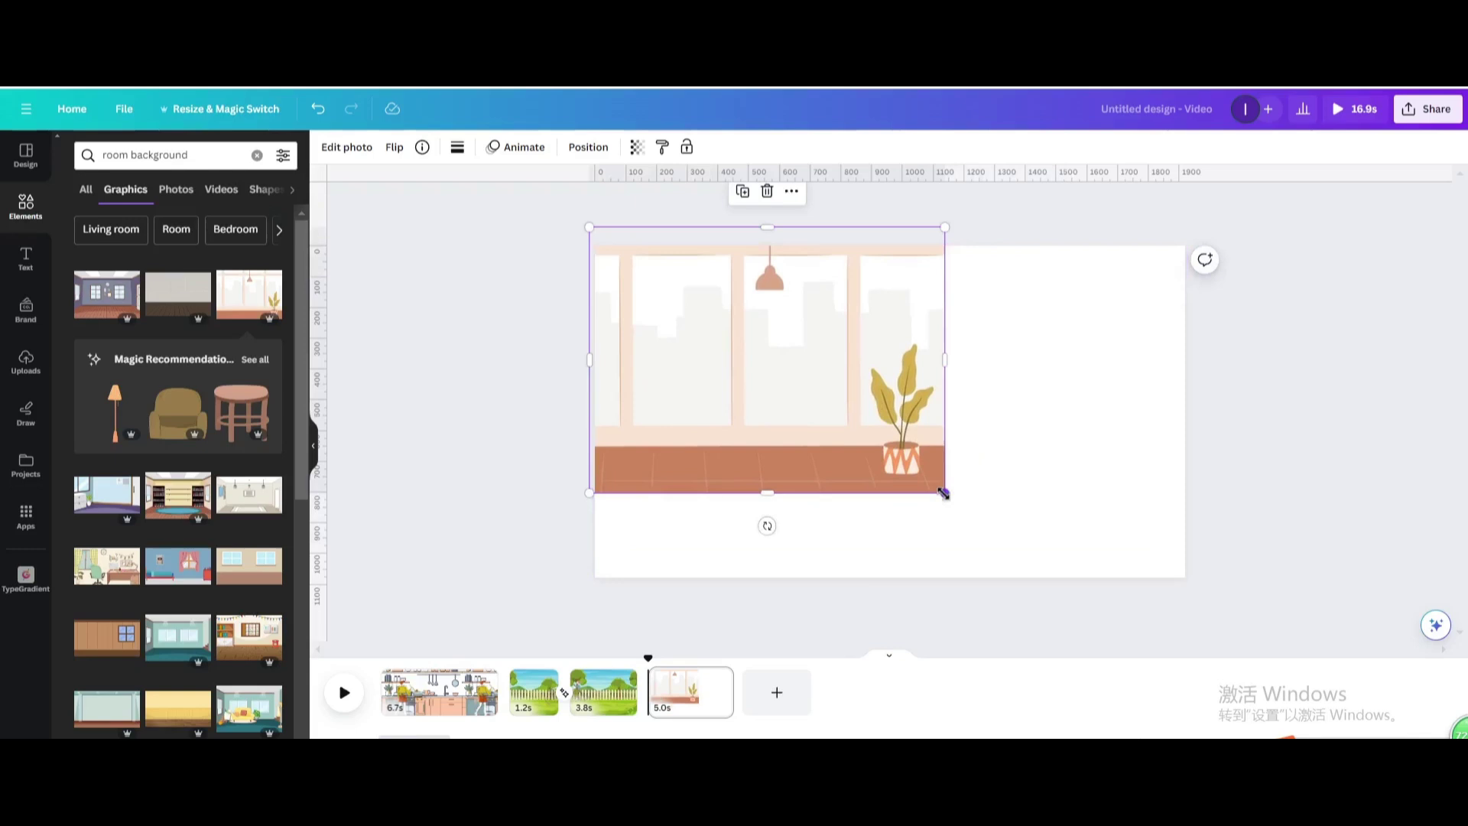
drag(944, 493, 1258, 573)
drag(1086, 512, 1090, 424)
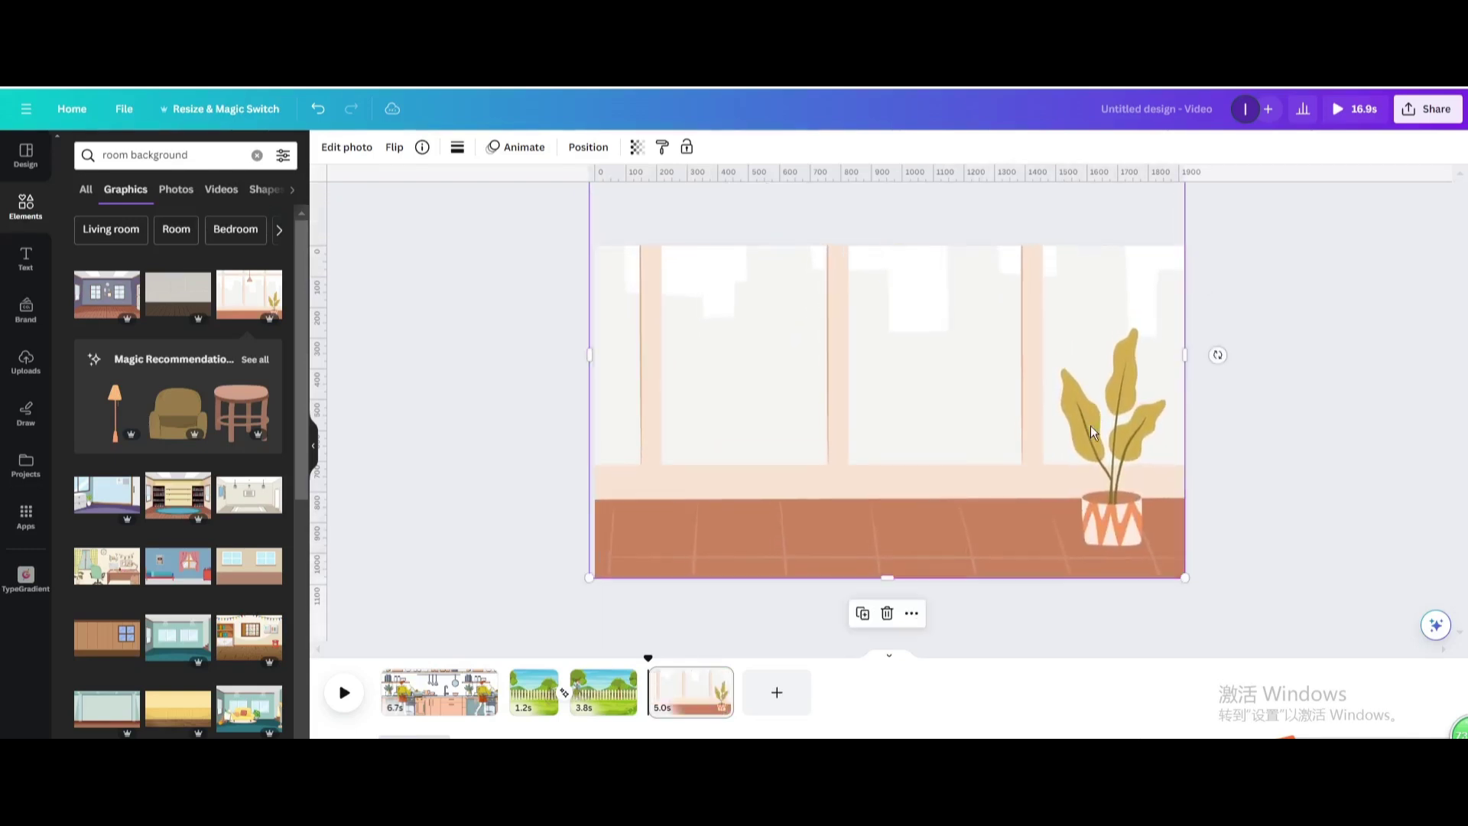
Search Graphics for 'man lying on sofa'.
click(258, 156)
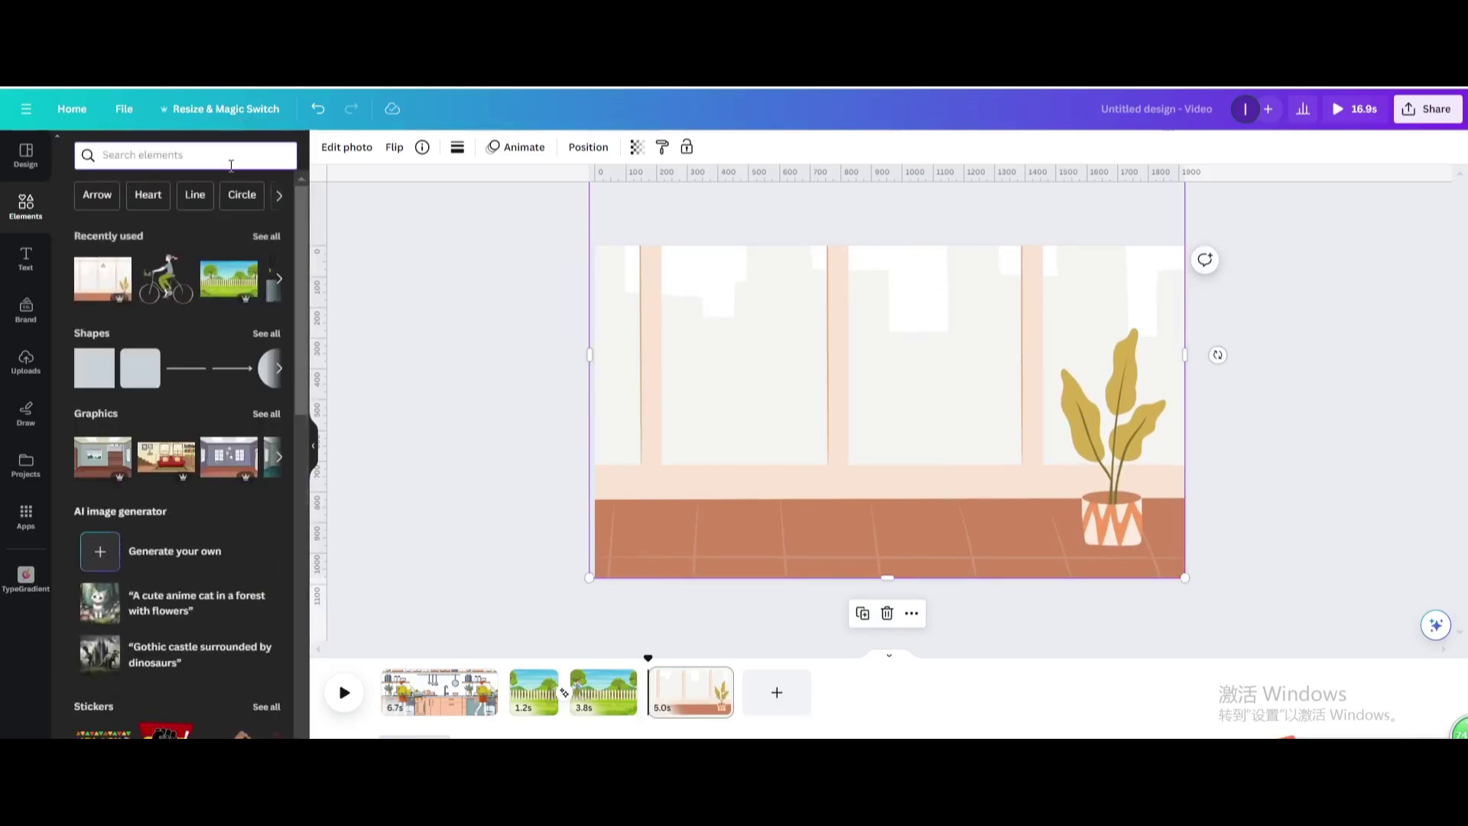
text(man)
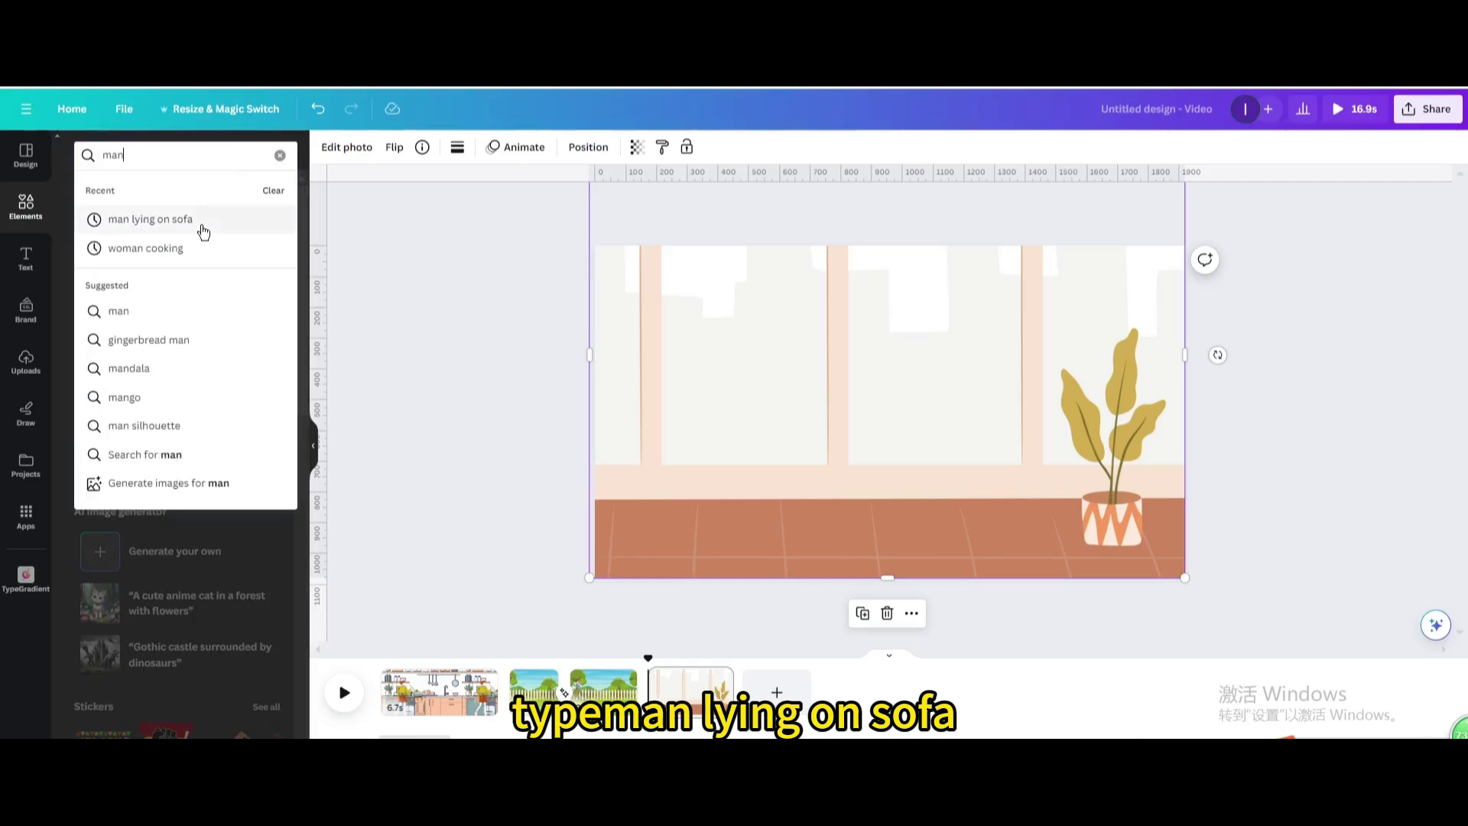
click(203, 228)
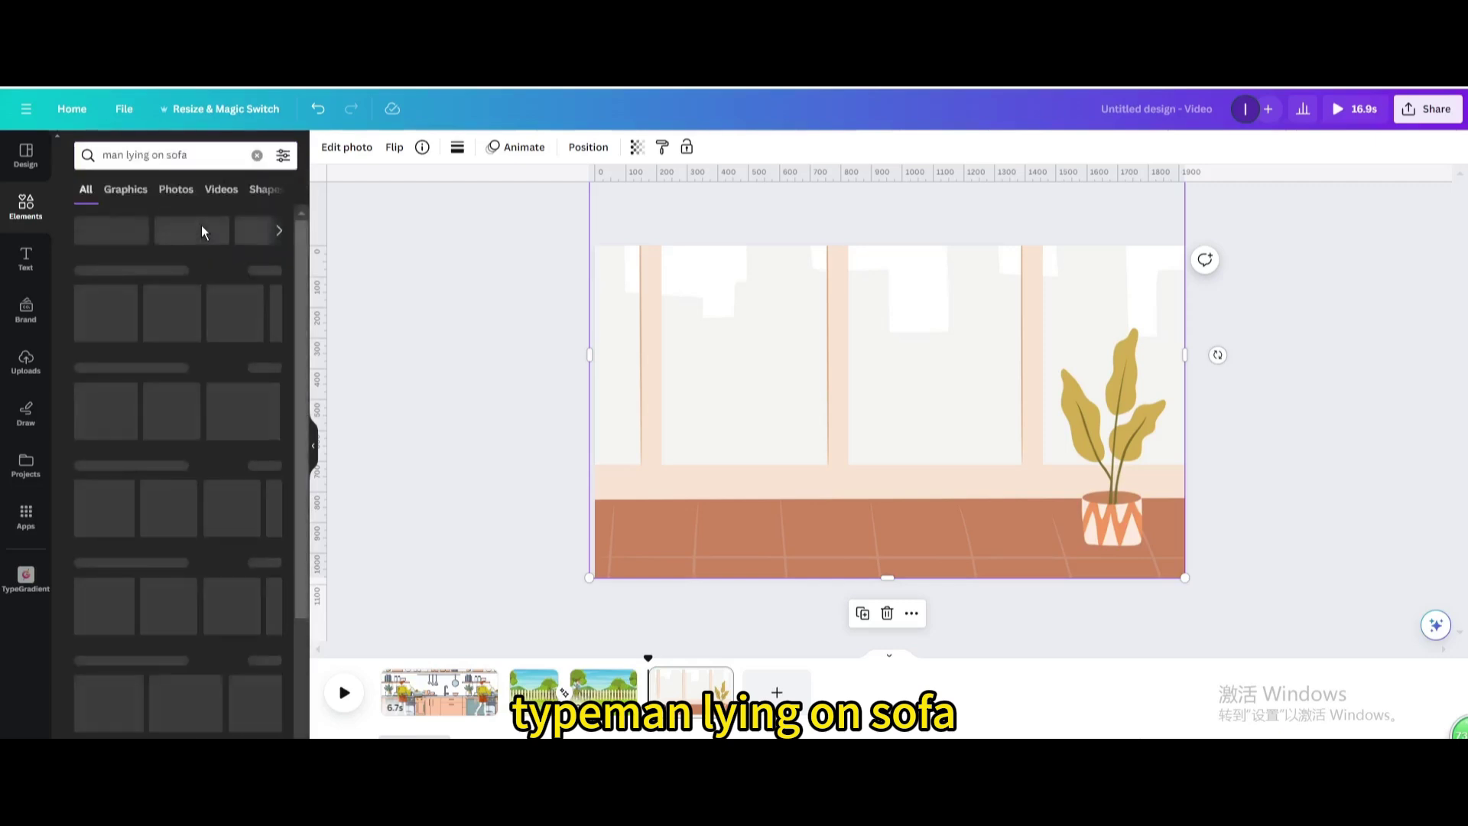
click(122, 188)
click(210, 156)
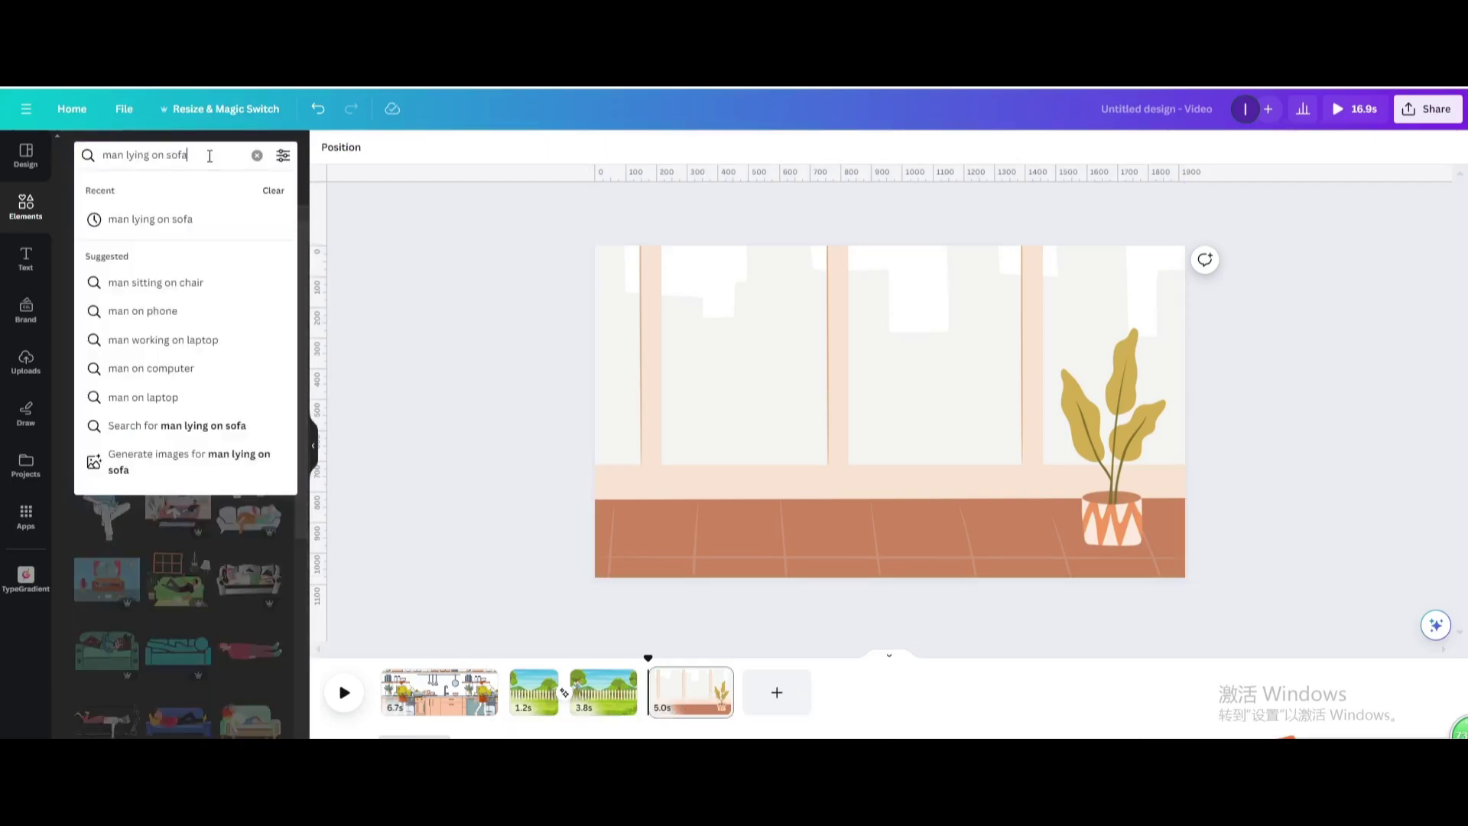
key(Return)
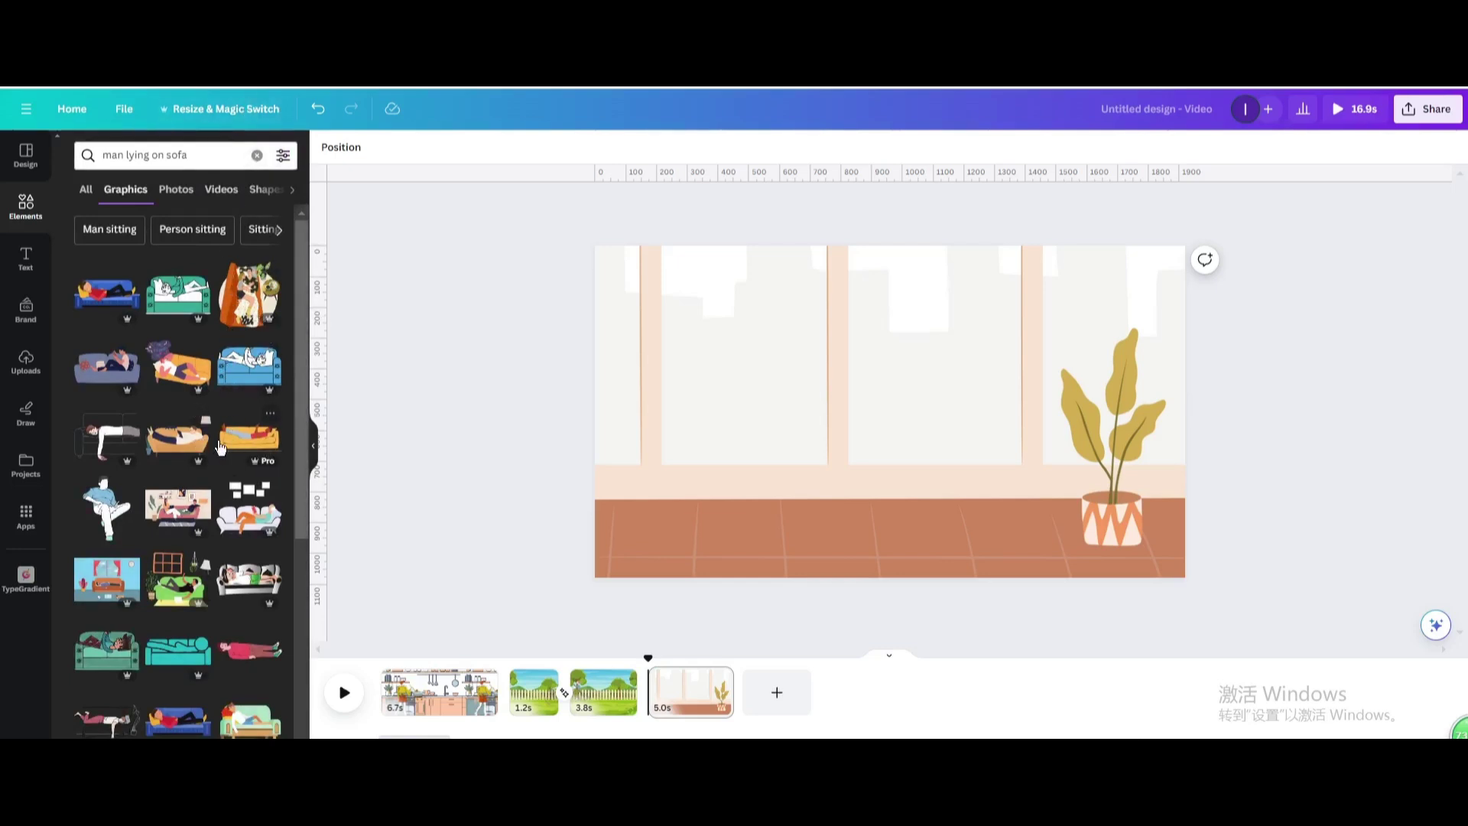
Swap the man-reading graphic for the man on a yellow sofa, enlarged on the floor.
click(252, 518)
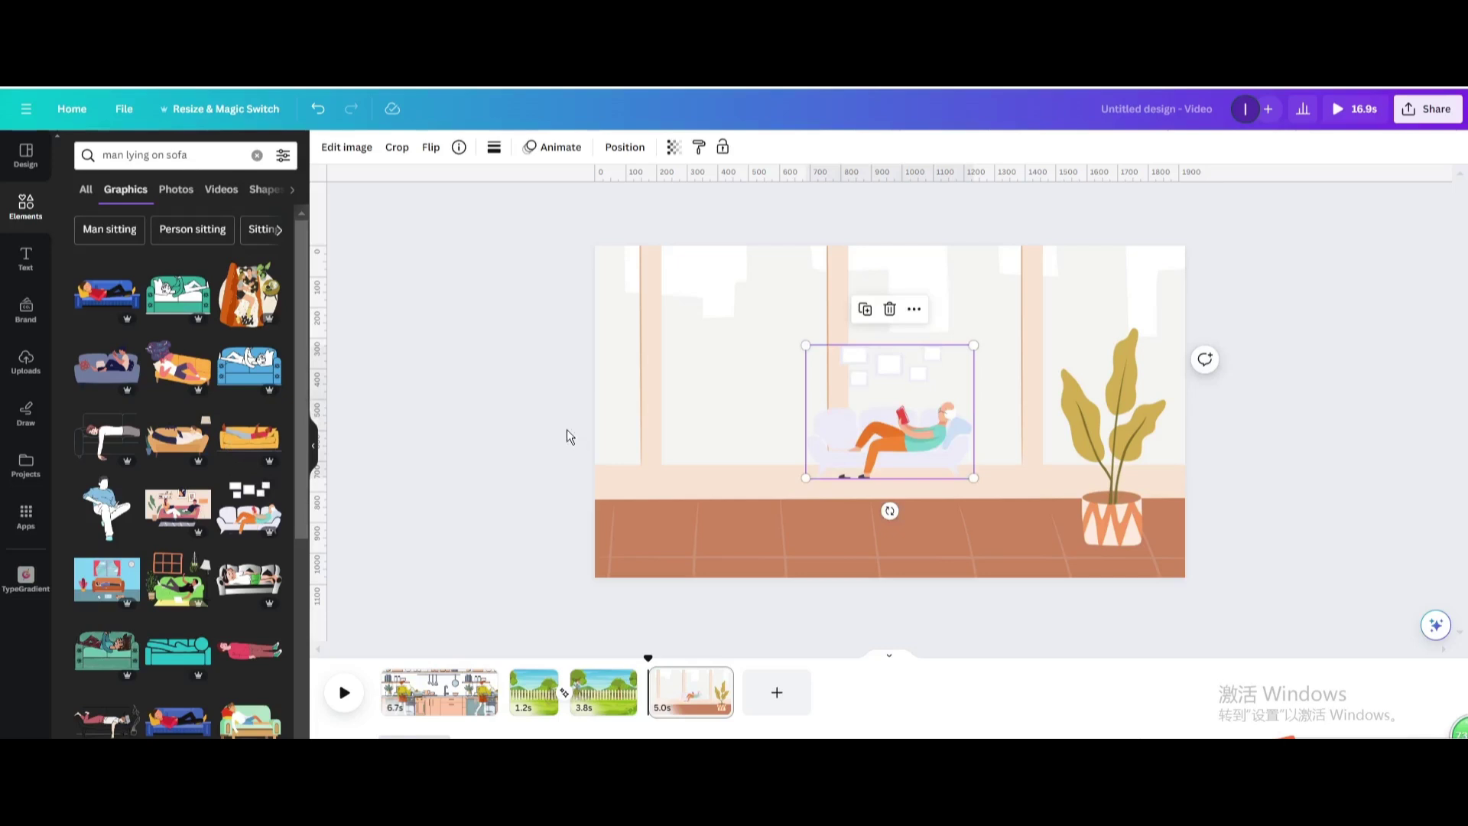
key(Delete)
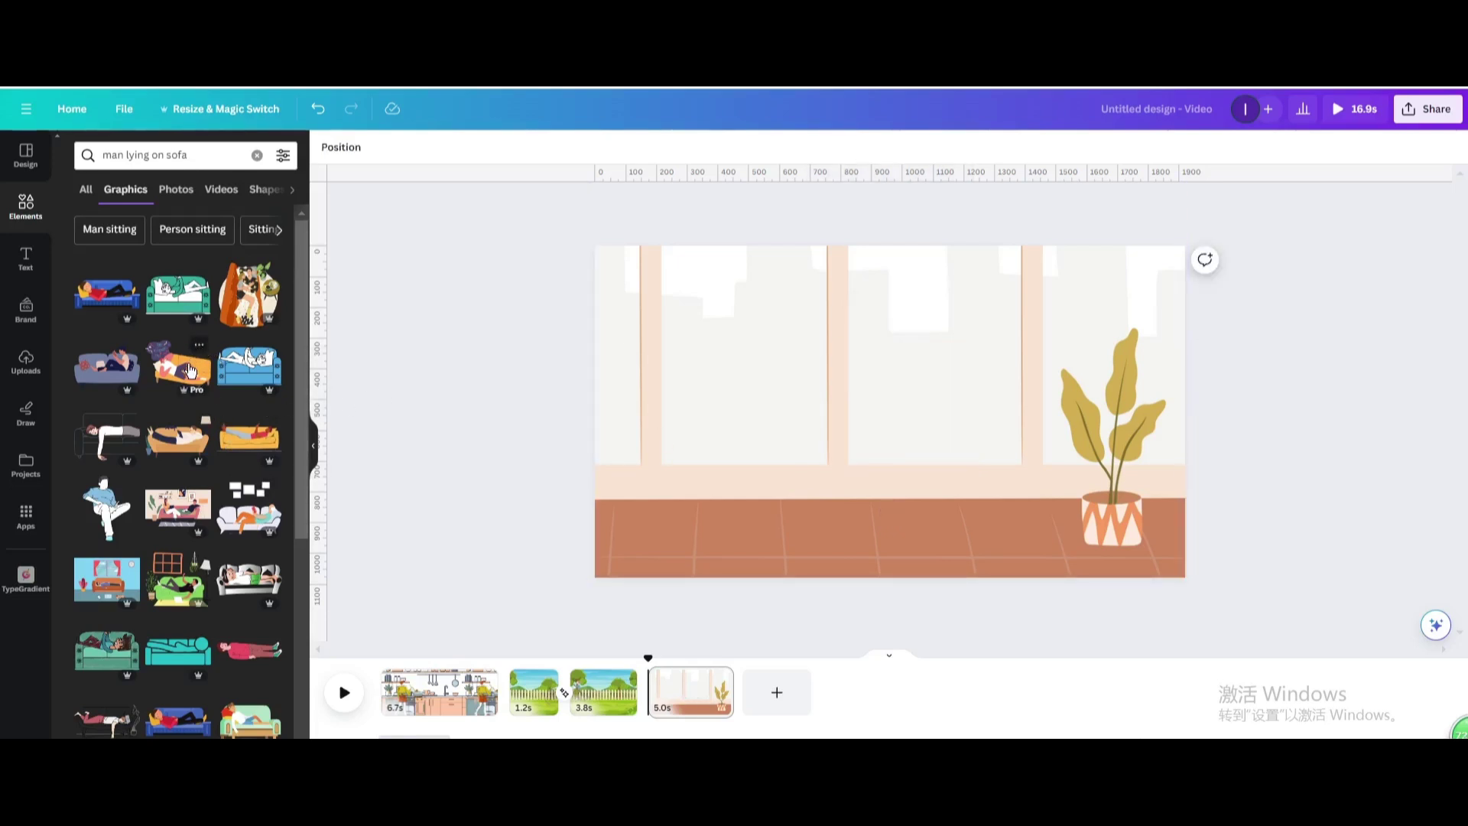
click(230, 434)
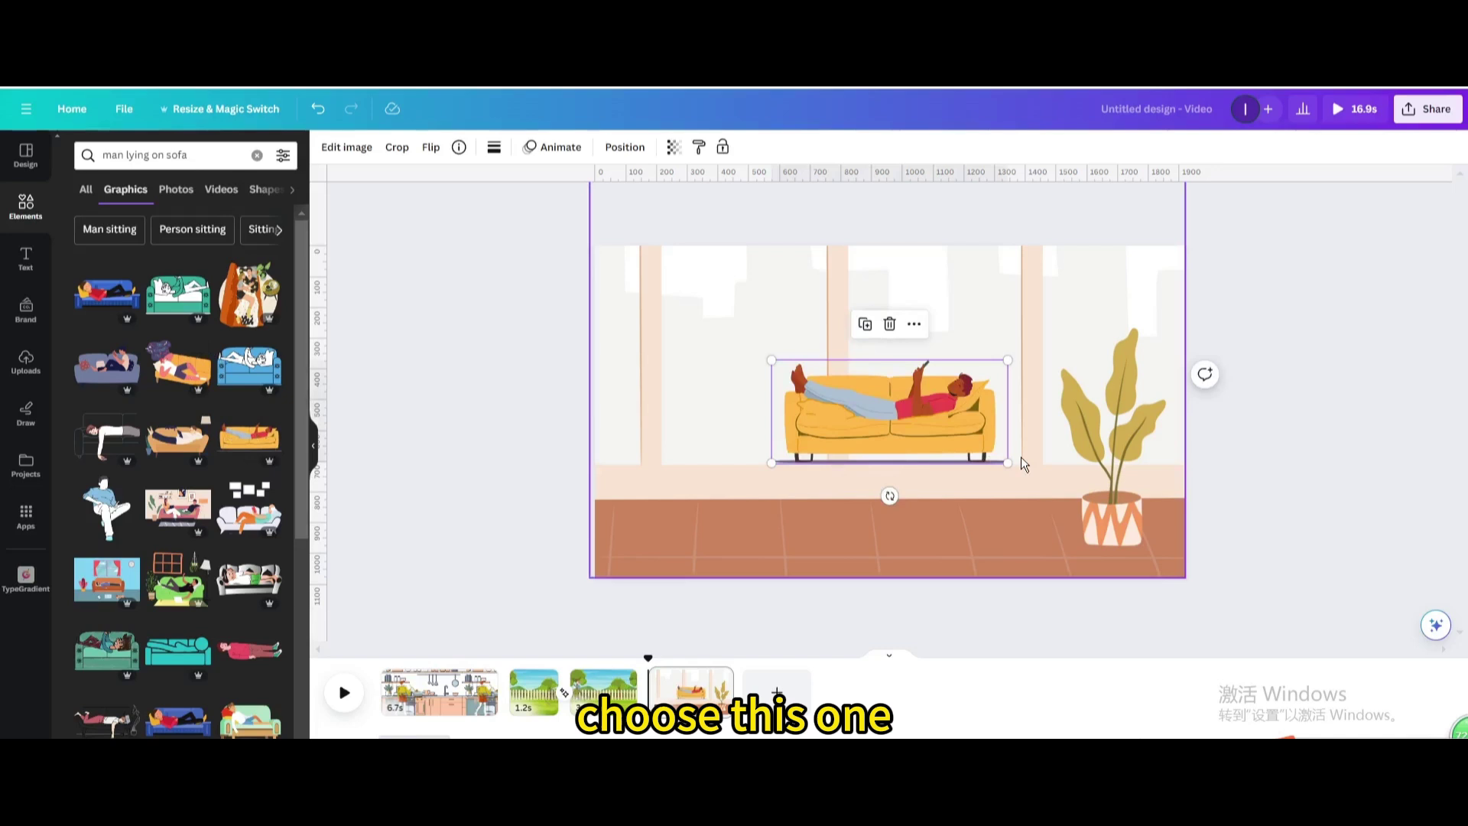
drag(1009, 464, 1092, 498)
drag(1020, 465, 991, 504)
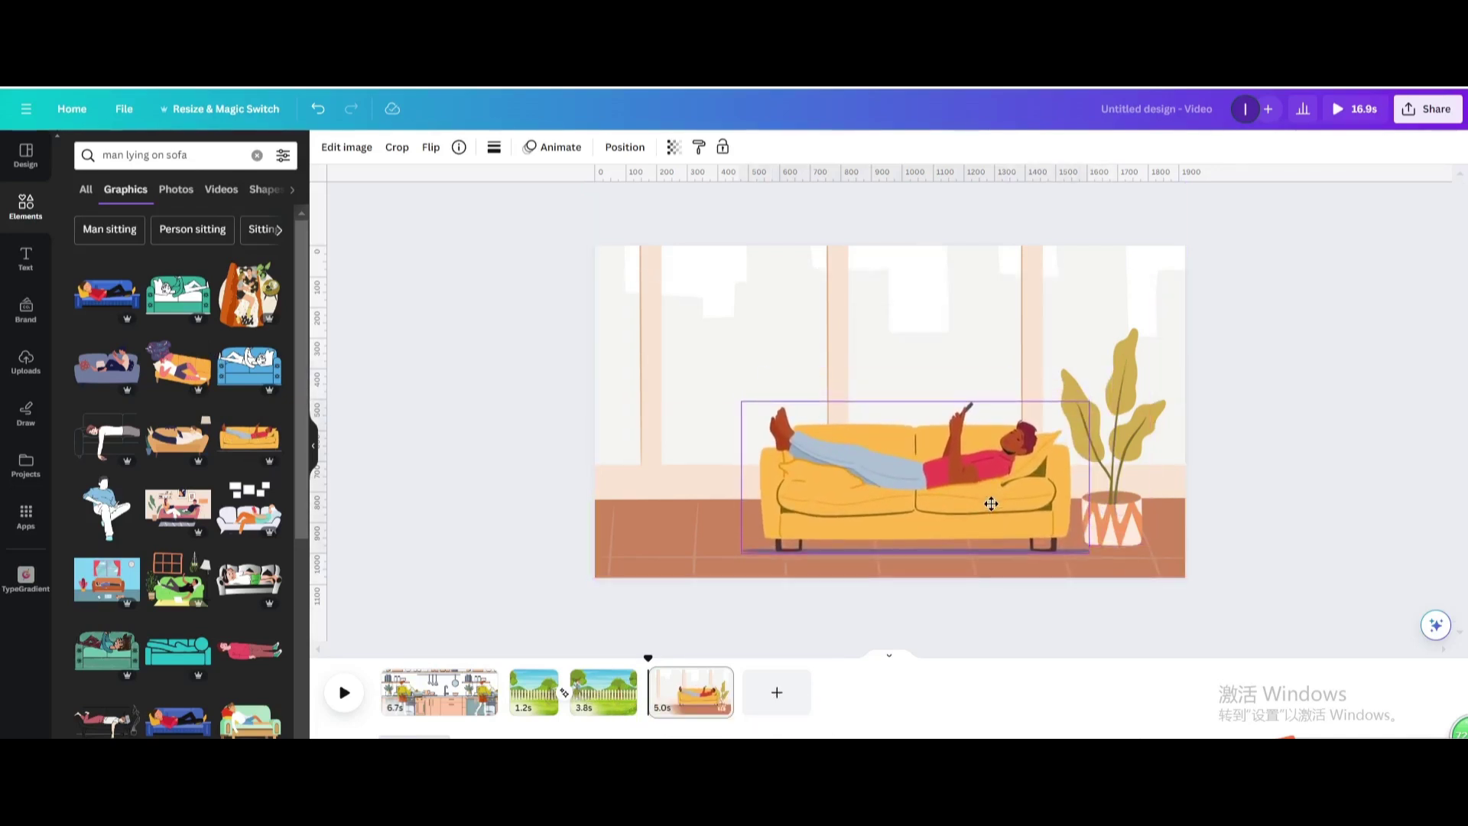
Search Graphics for 'dog', filter to Animated, and add the blue cartoon dog.
click(258, 157)
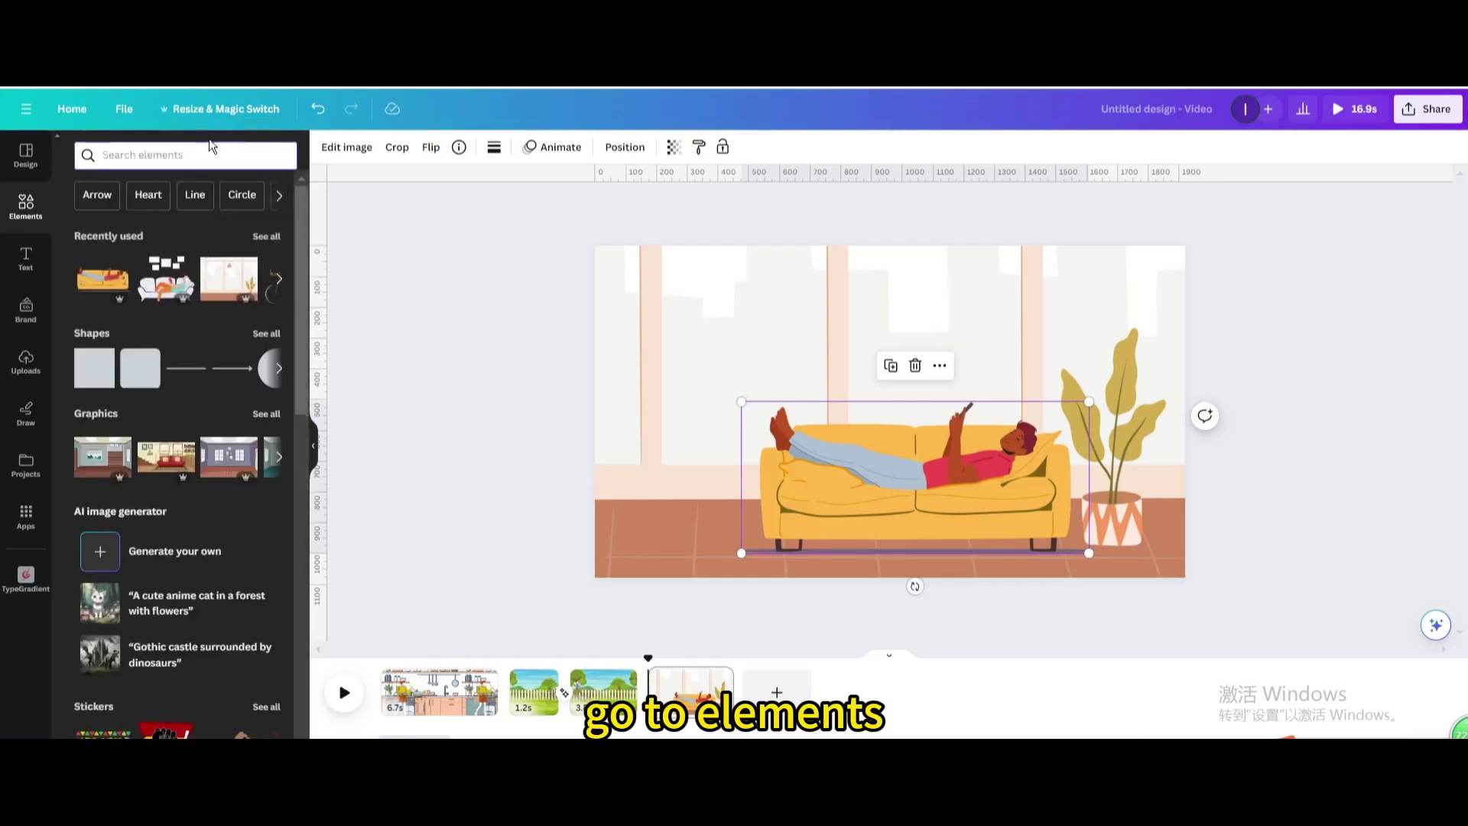
click(211, 150)
text(dog)
key(Return)
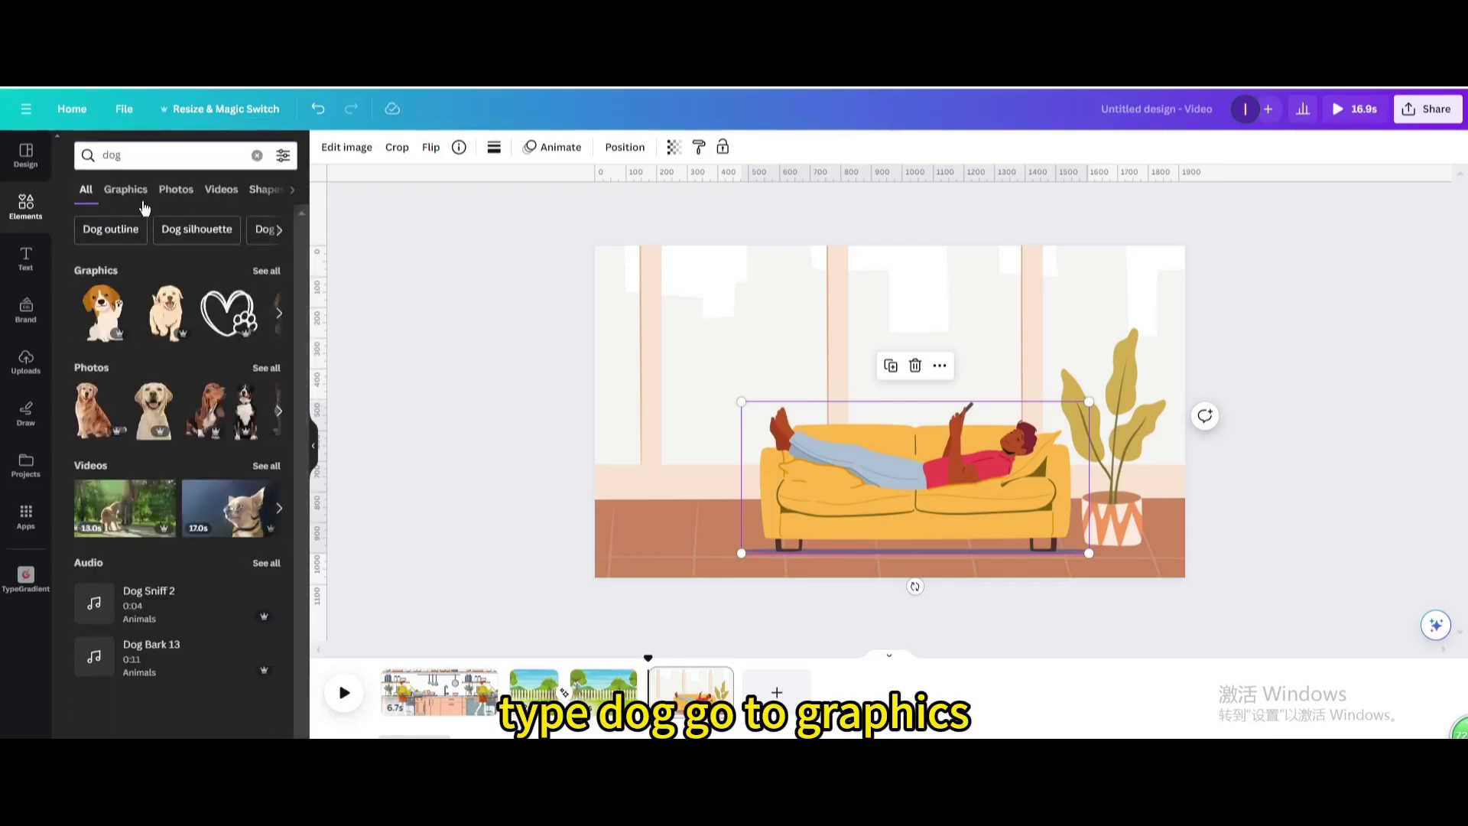
click(125, 190)
click(283, 155)
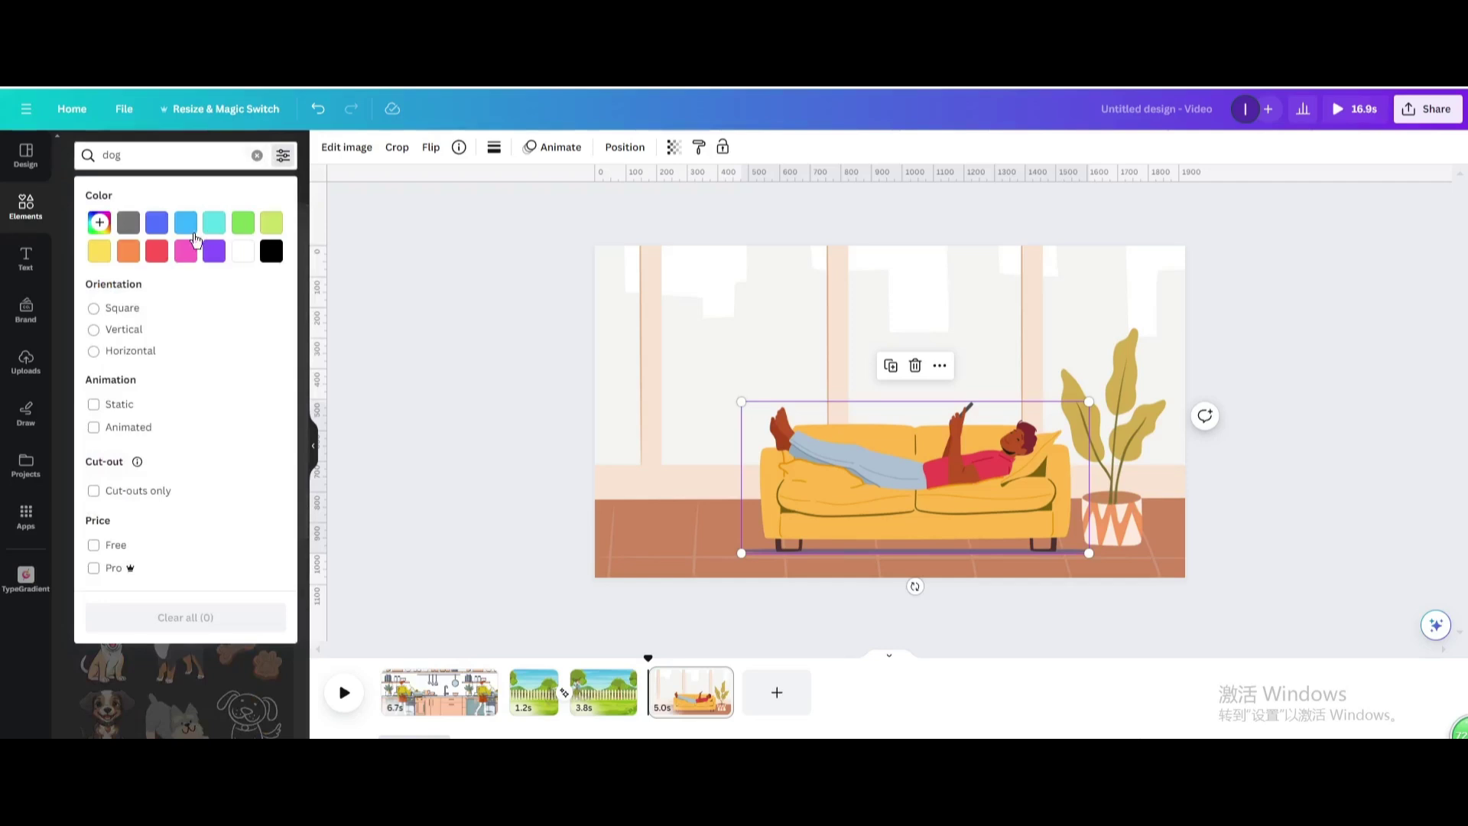
click(402, 261)
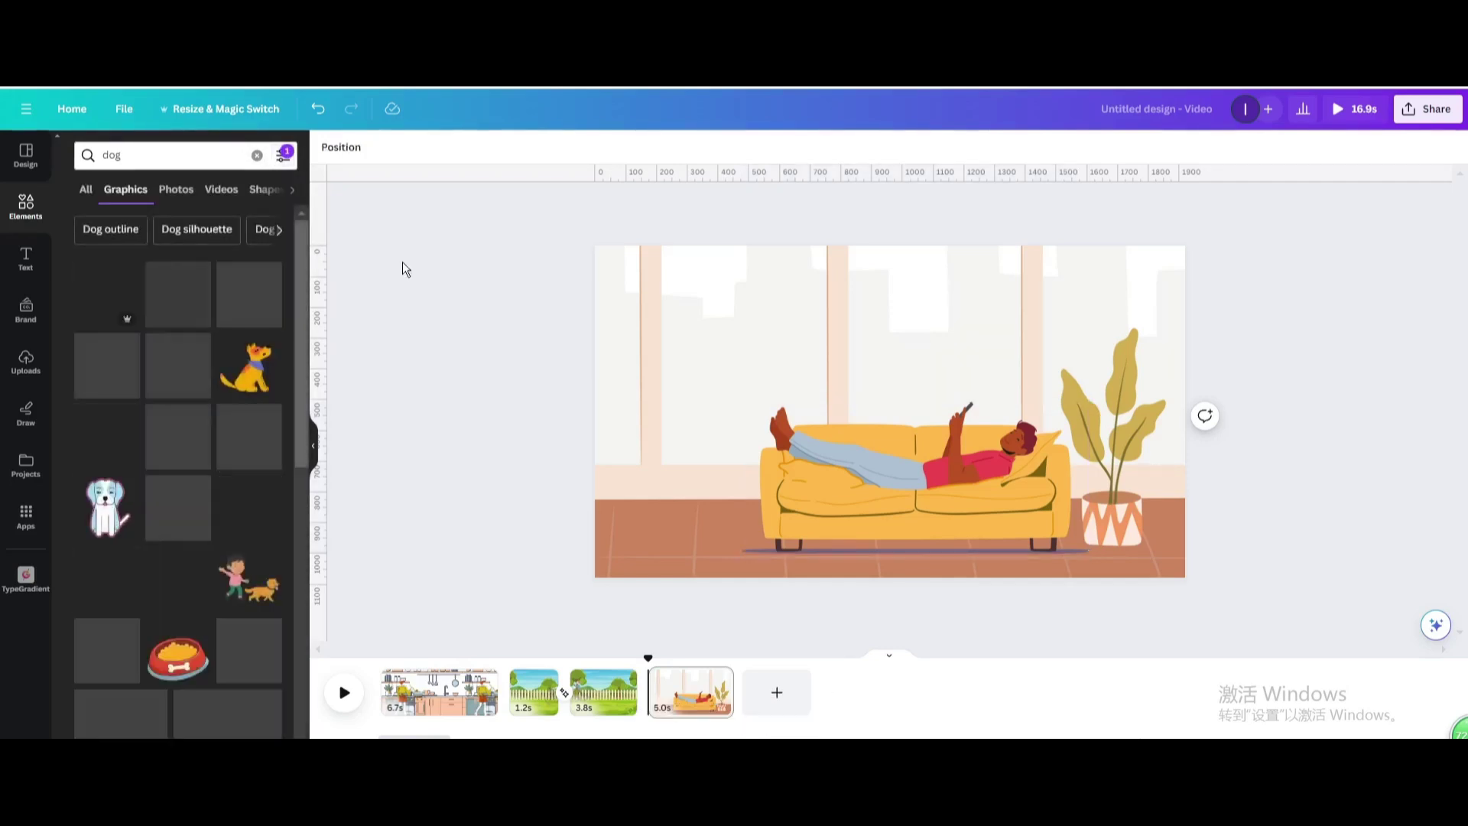
click(112, 523)
Shrink the dog and place it at the room's left edge beside the sofa.
drag(913, 441, 722, 482)
drag(821, 318, 747, 401)
drag(703, 457, 719, 443)
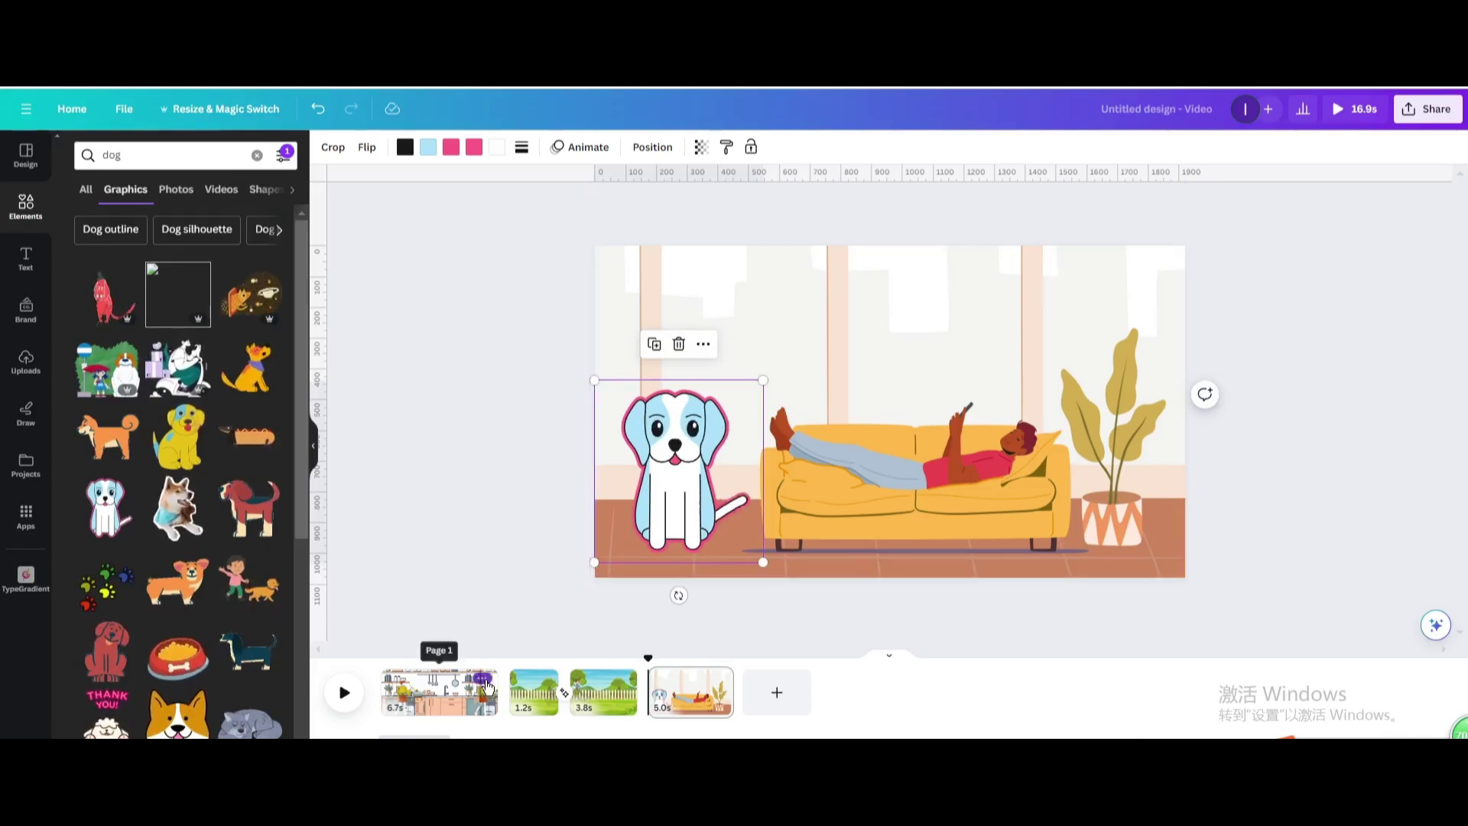
Trim pages to 3.4s, 2.7s and 1.7s and preview the 9.2-second video.
drag(487, 686, 441, 687)
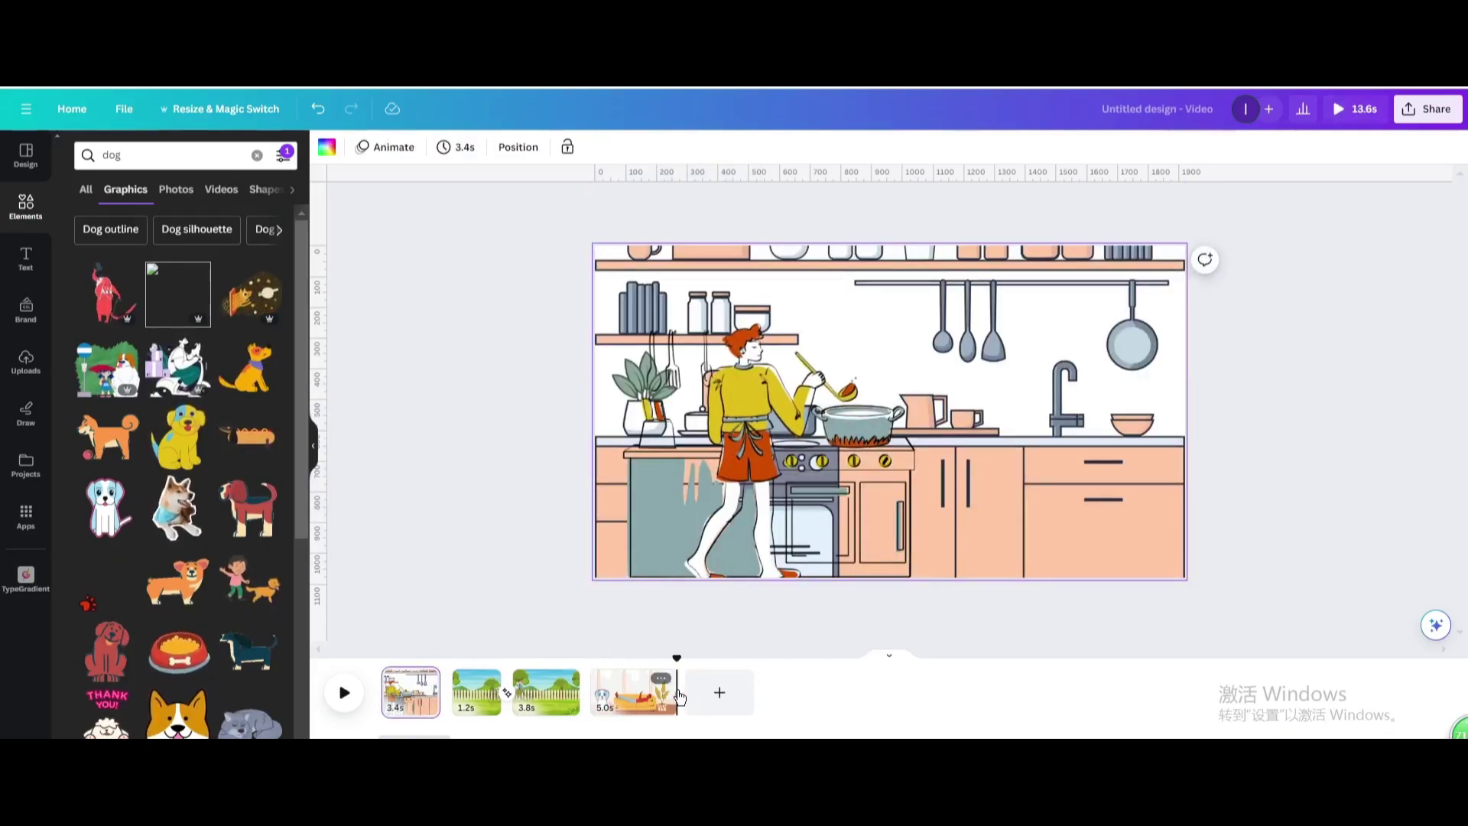
drag(678, 698, 639, 694)
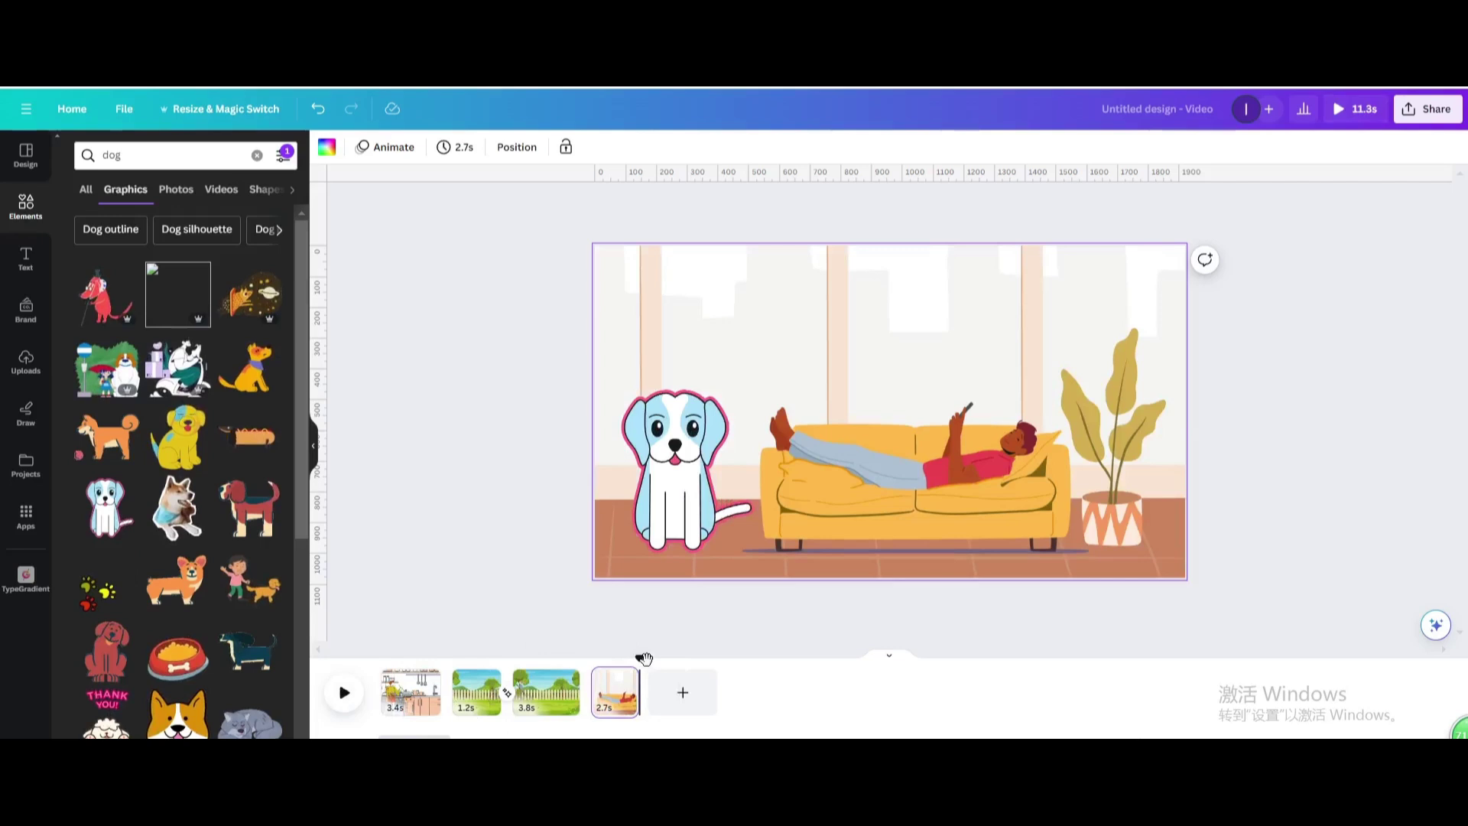
click(344, 693)
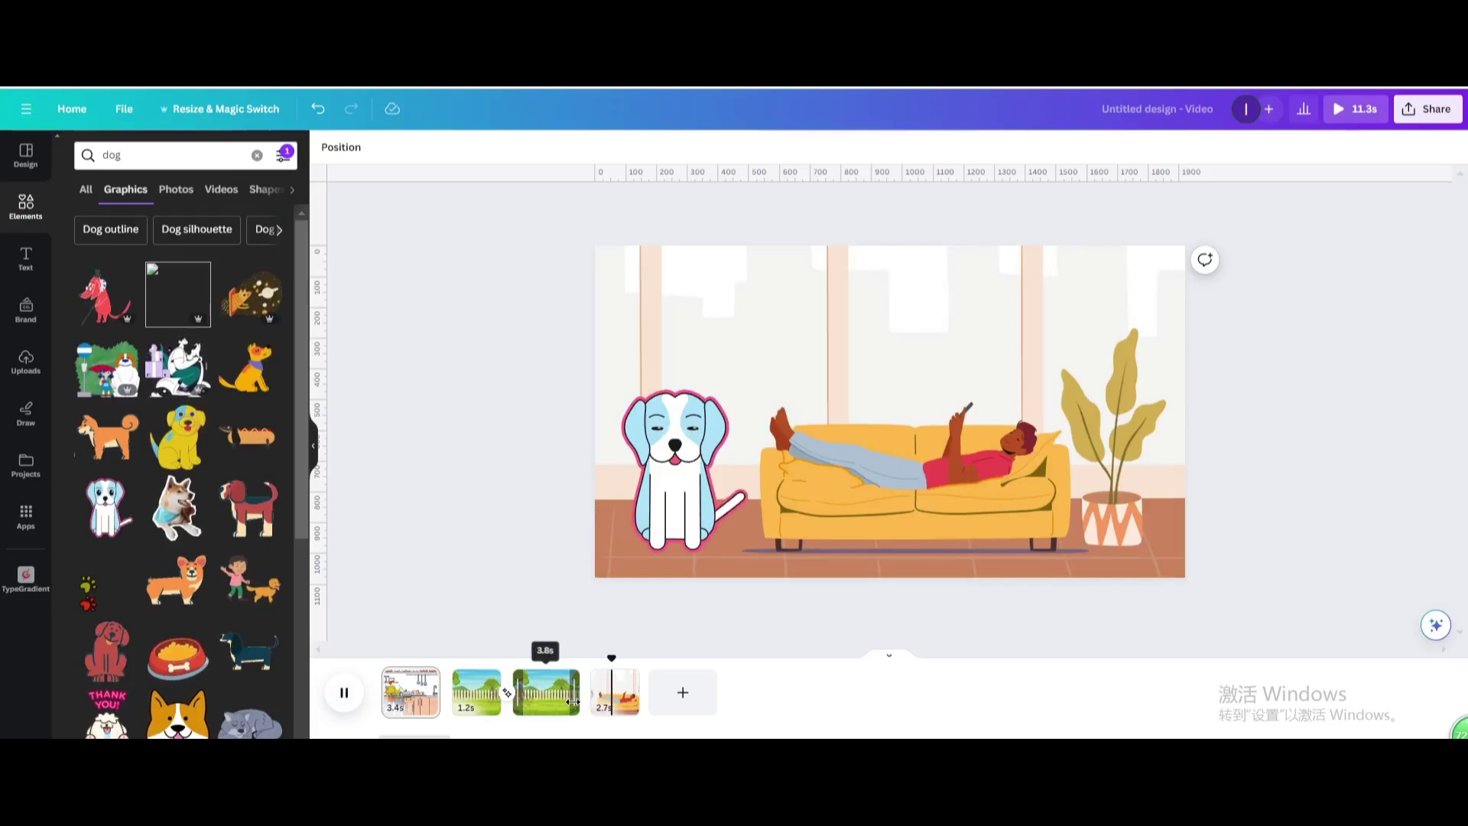
drag(573, 701, 560, 698)
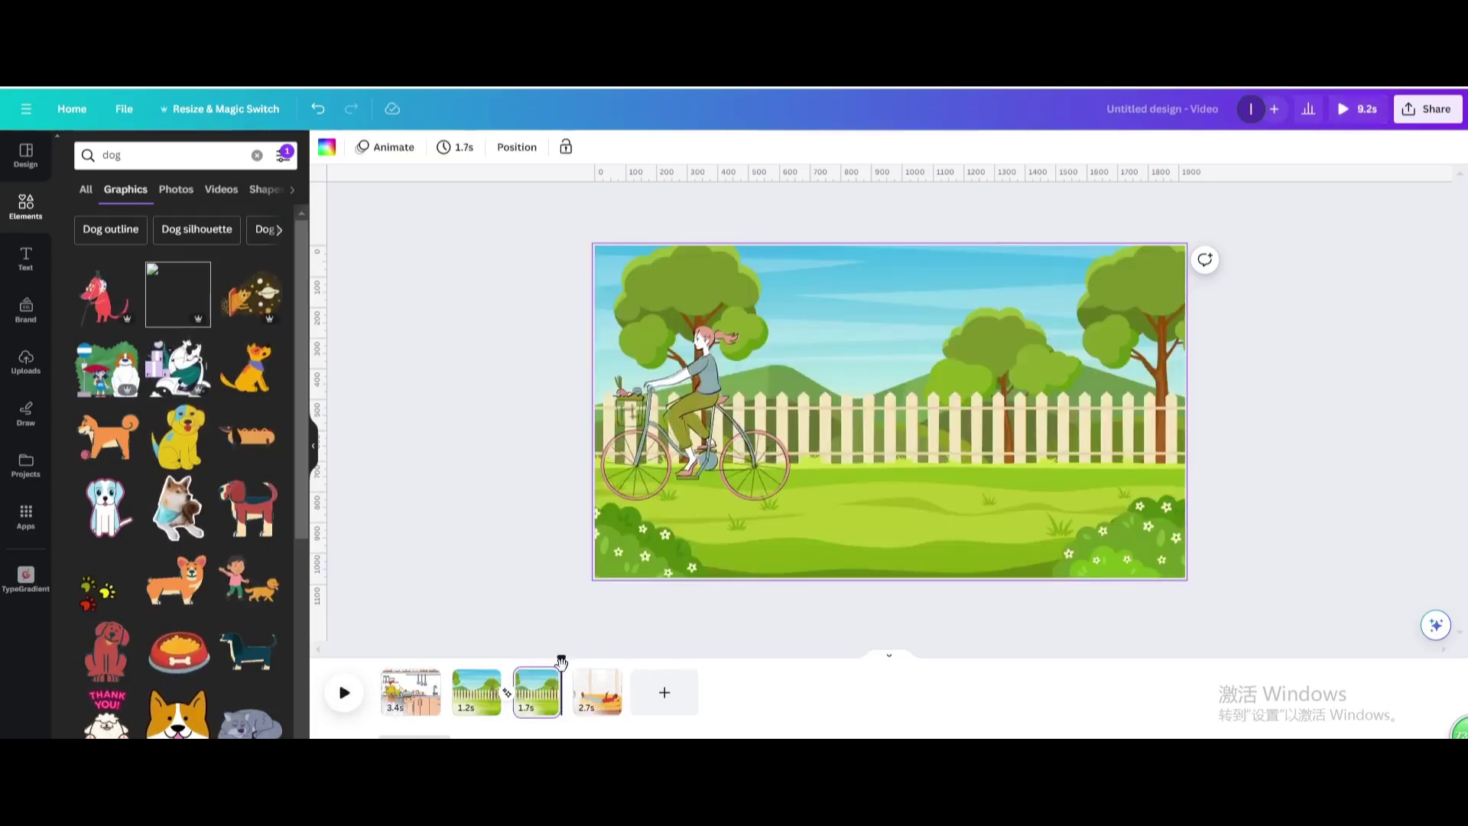
click(344, 692)
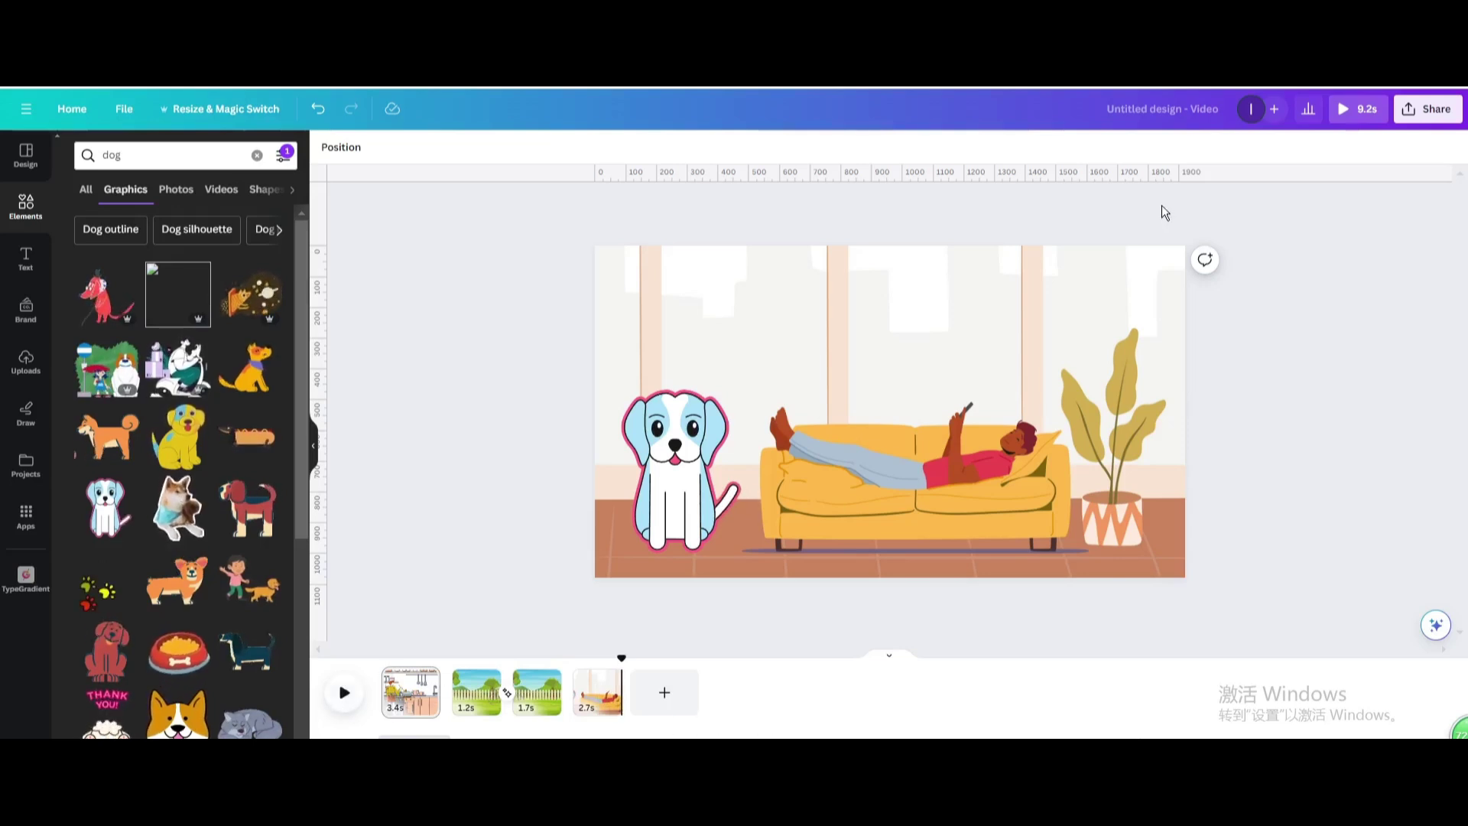
Download all four pages as an MP4 video from Share > Download.
click(1430, 111)
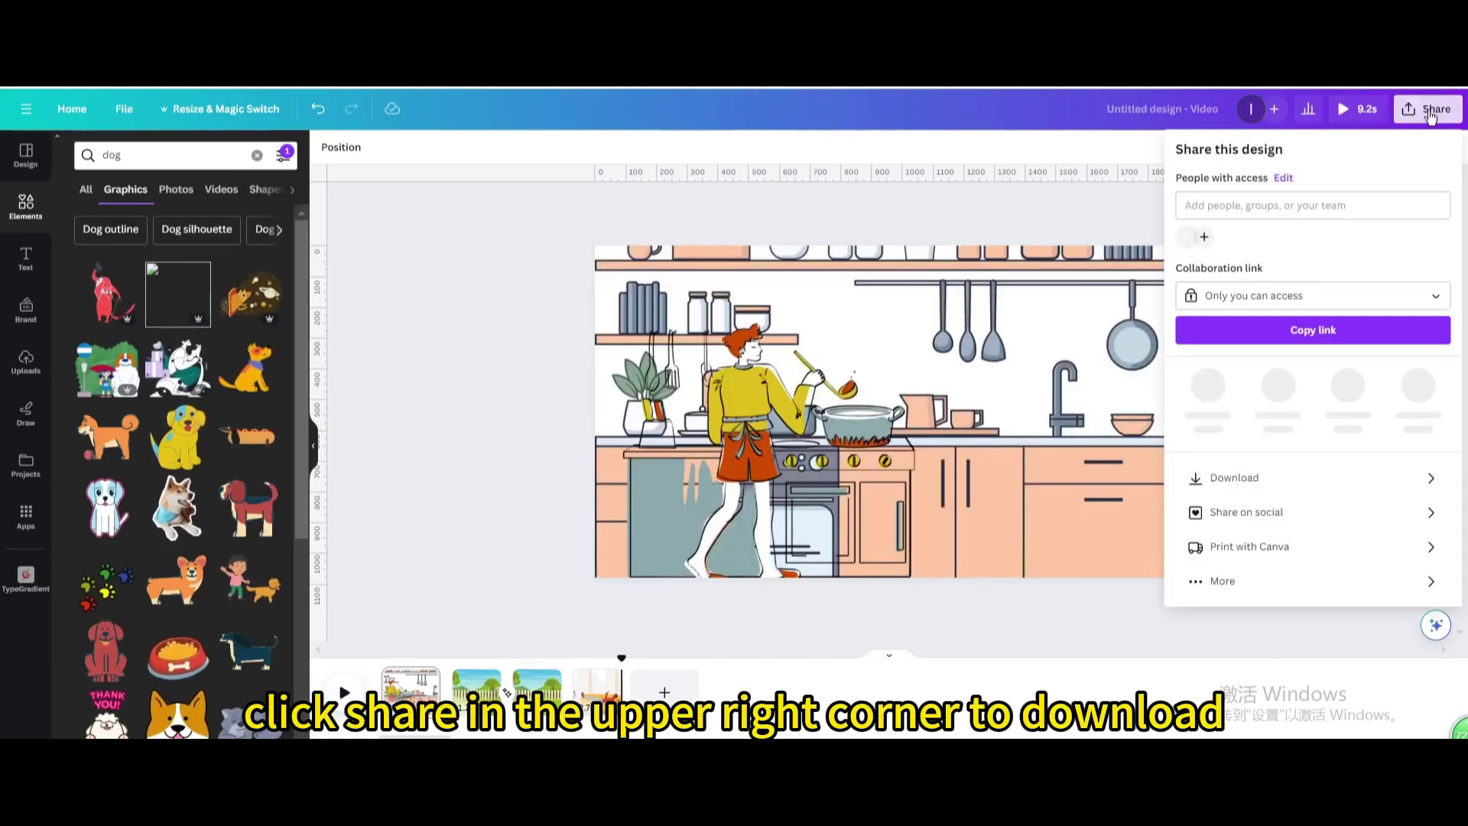
click(1237, 461)
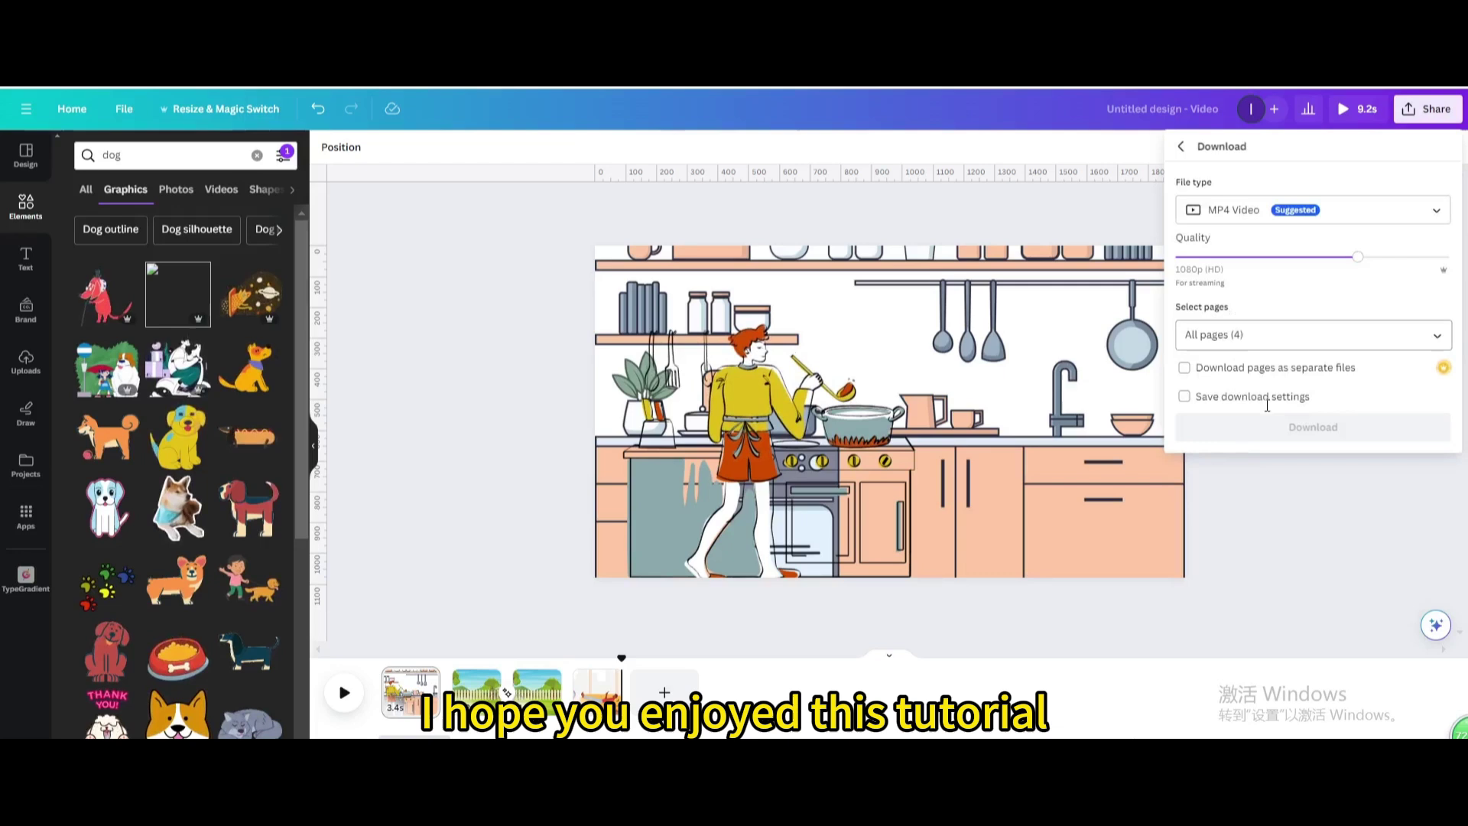
click(1272, 433)
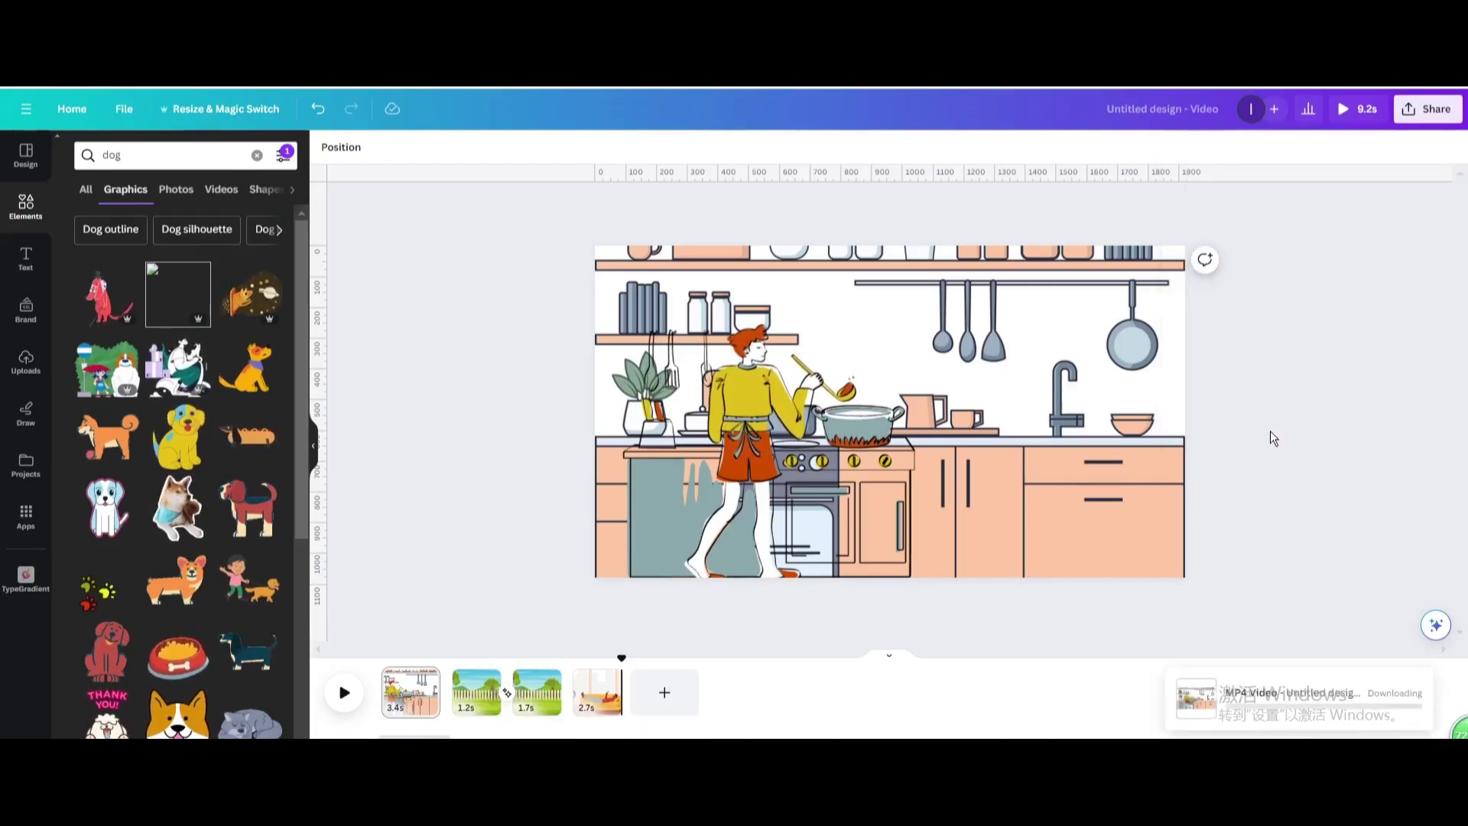